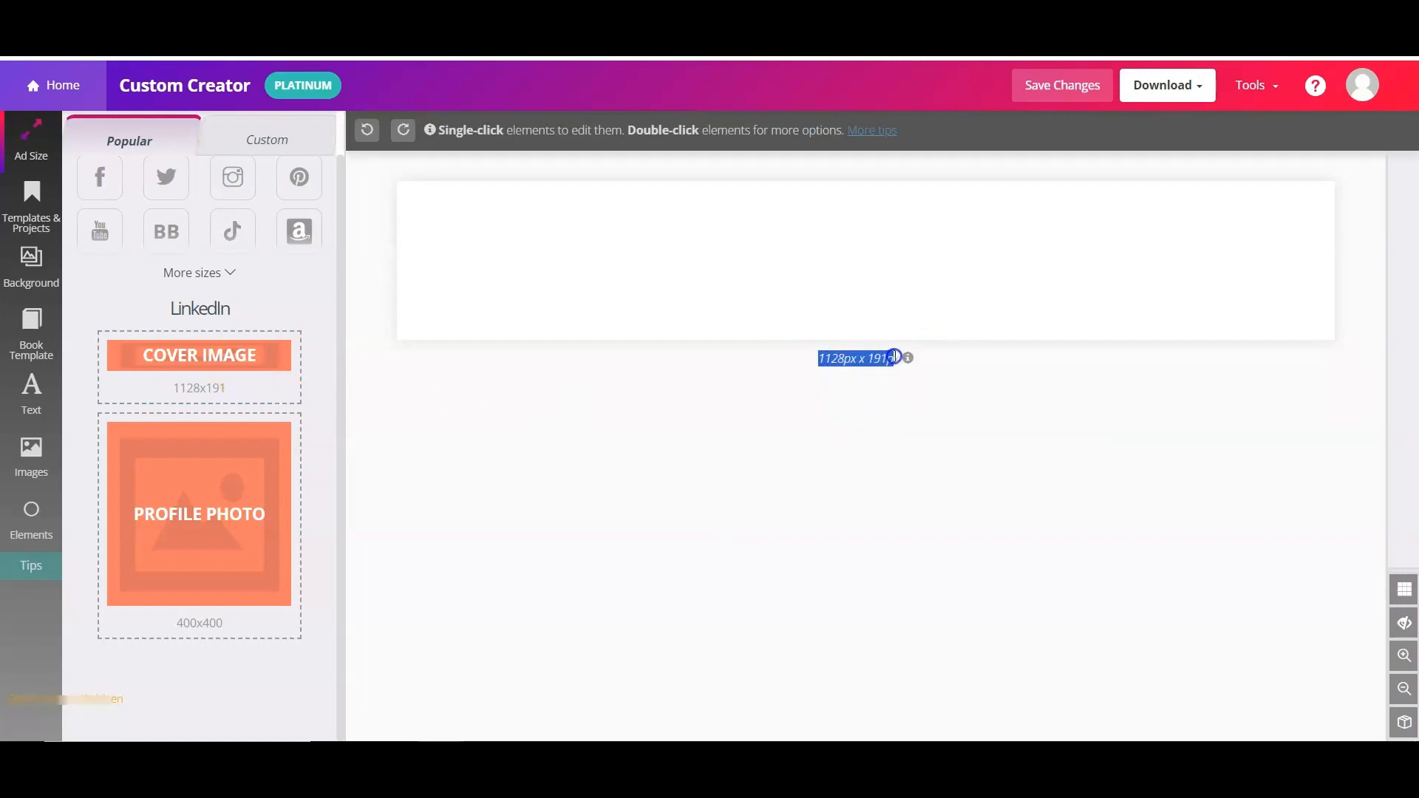
- Start a blank 1128 × 191 px LinkedIn cover and show the background image library
drag(895, 355, 868, 358)
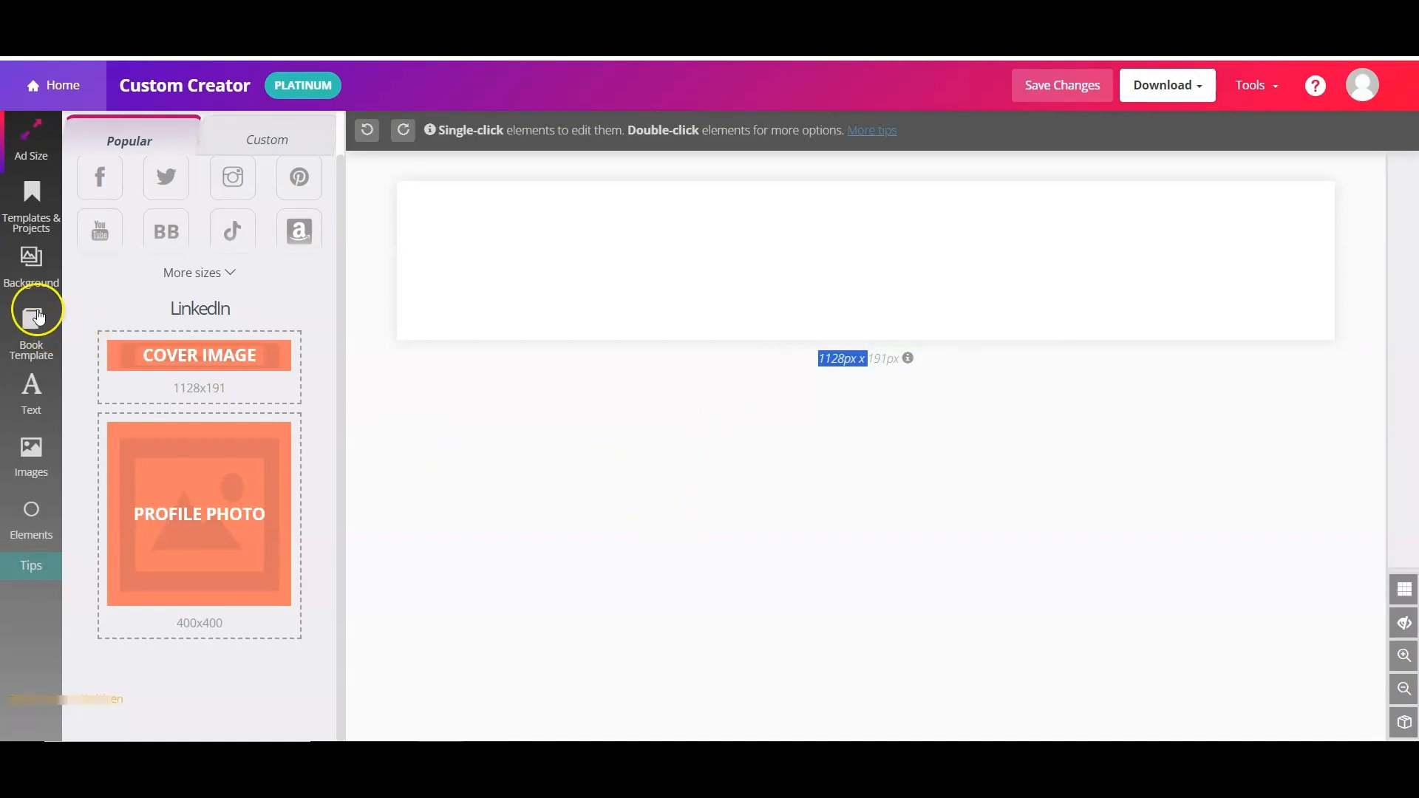
click(32, 265)
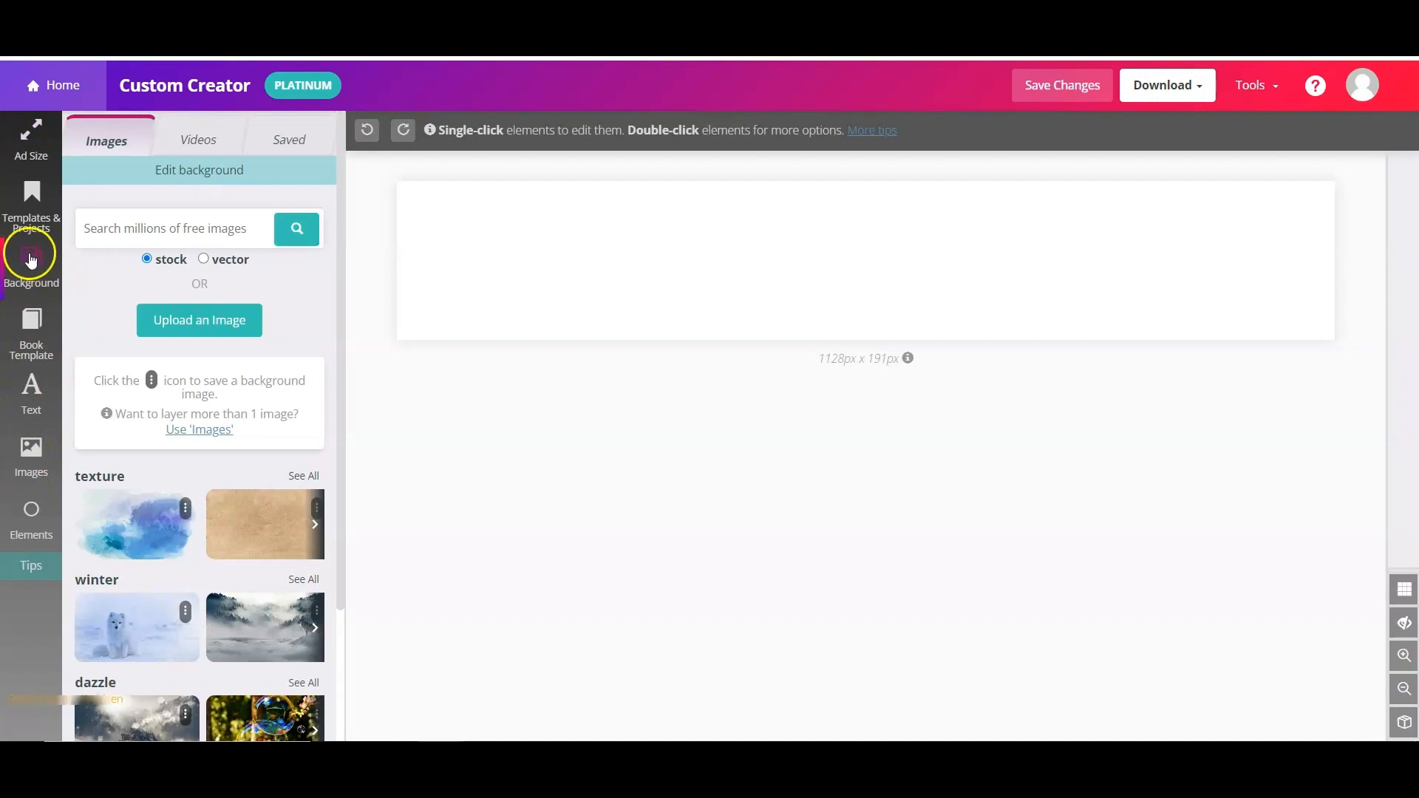
- Fill the cover background with a dark charcoal grey and bring up the Images library
click(225, 172)
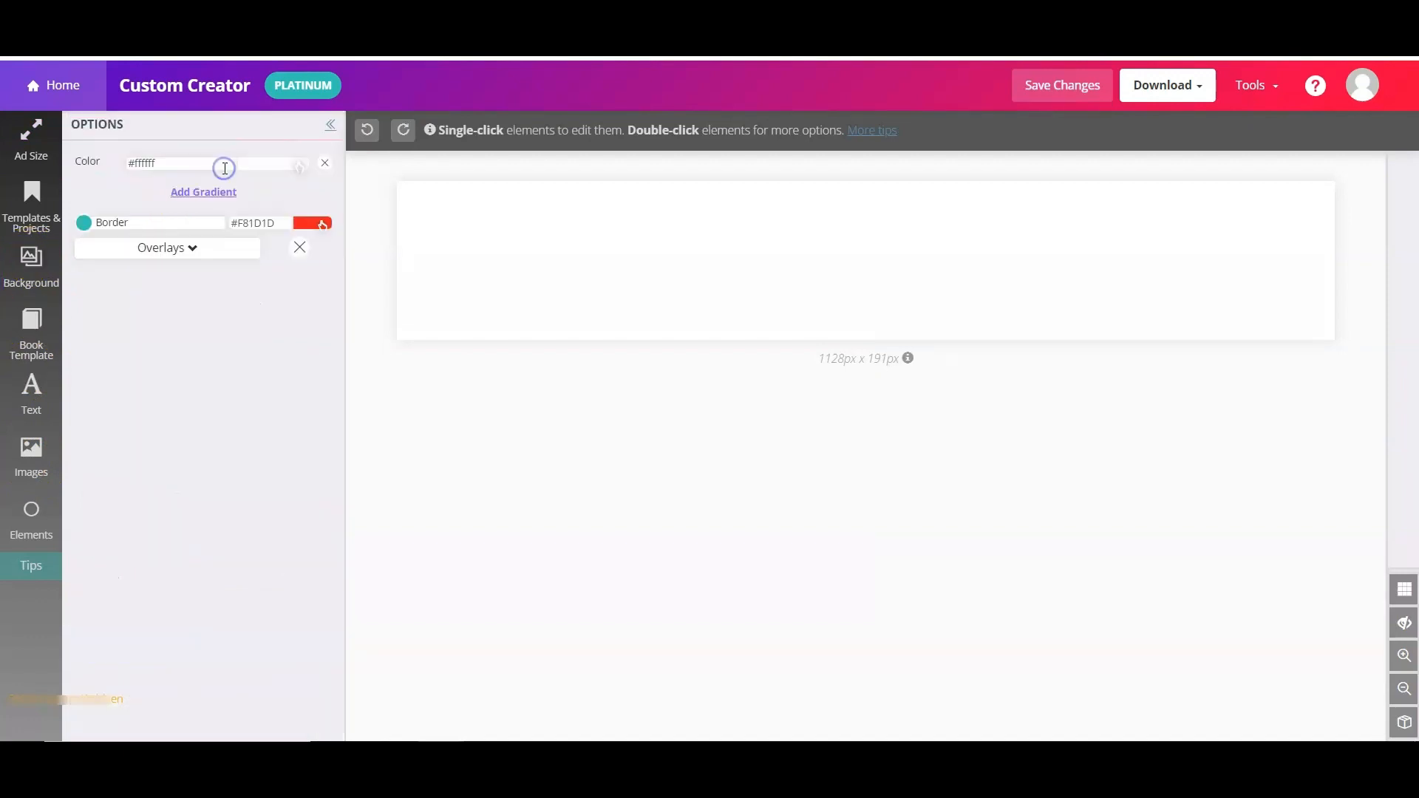
click(296, 162)
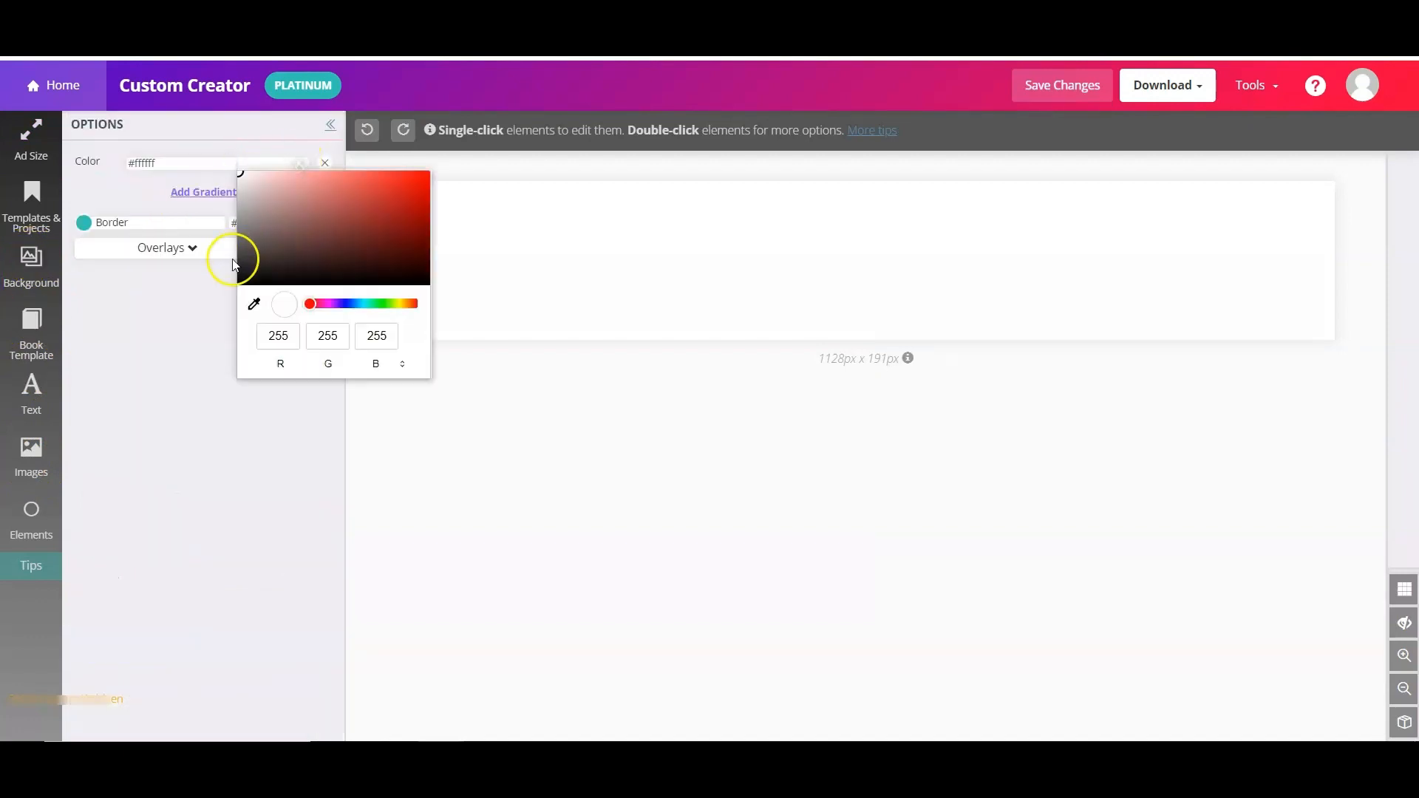
click(248, 275)
click(31, 453)
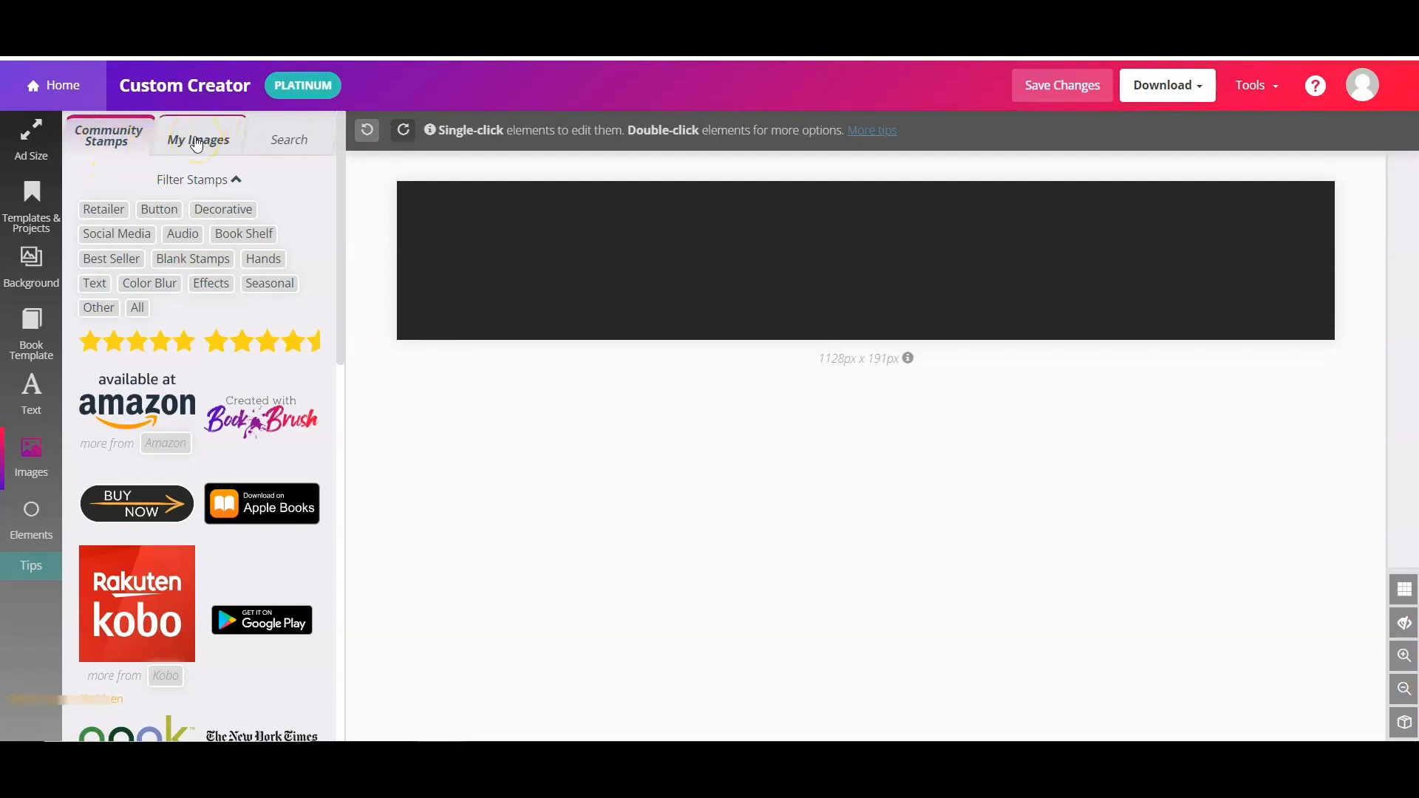
- Search the image library for 'paper' and browse the results
click(301, 144)
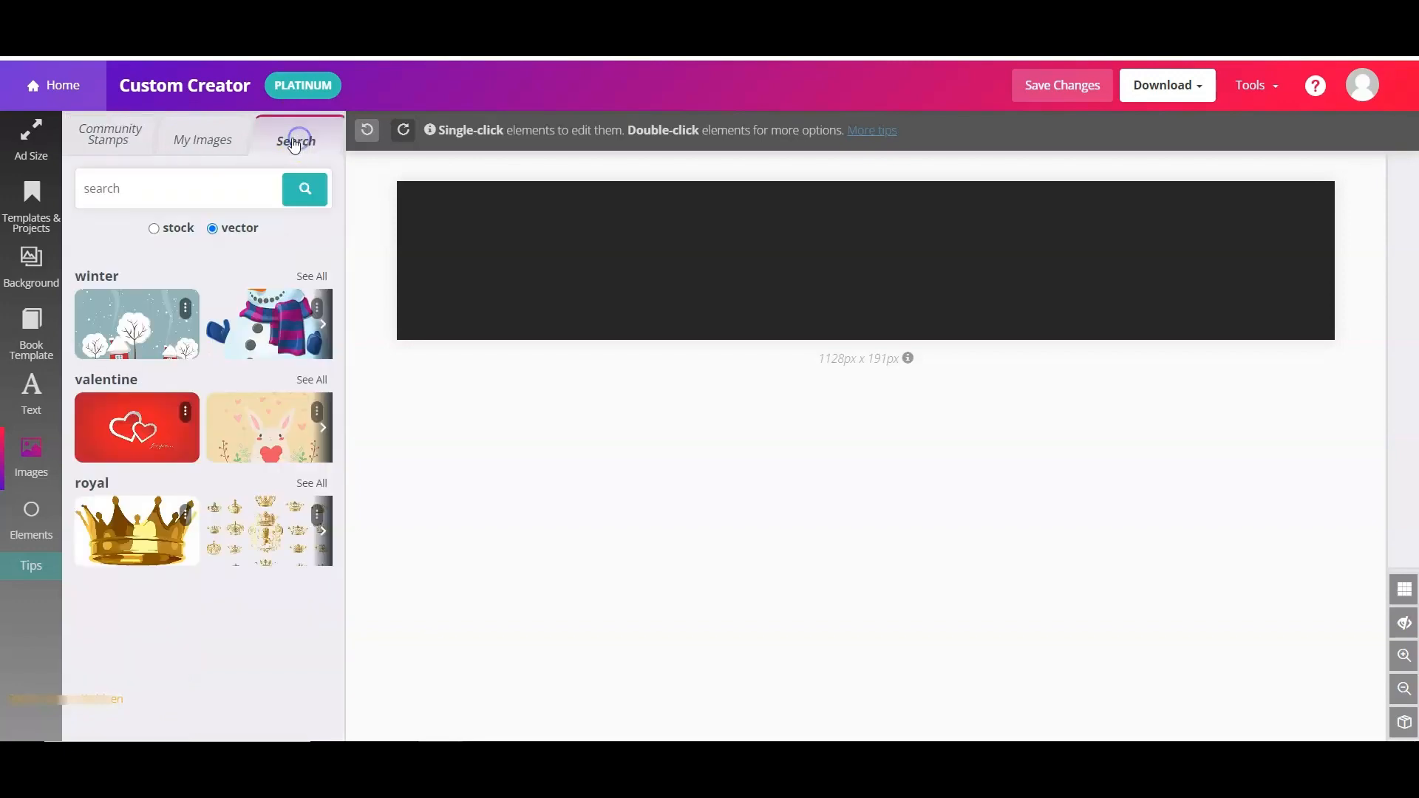
click(154, 187)
text(paper)
key(Return)
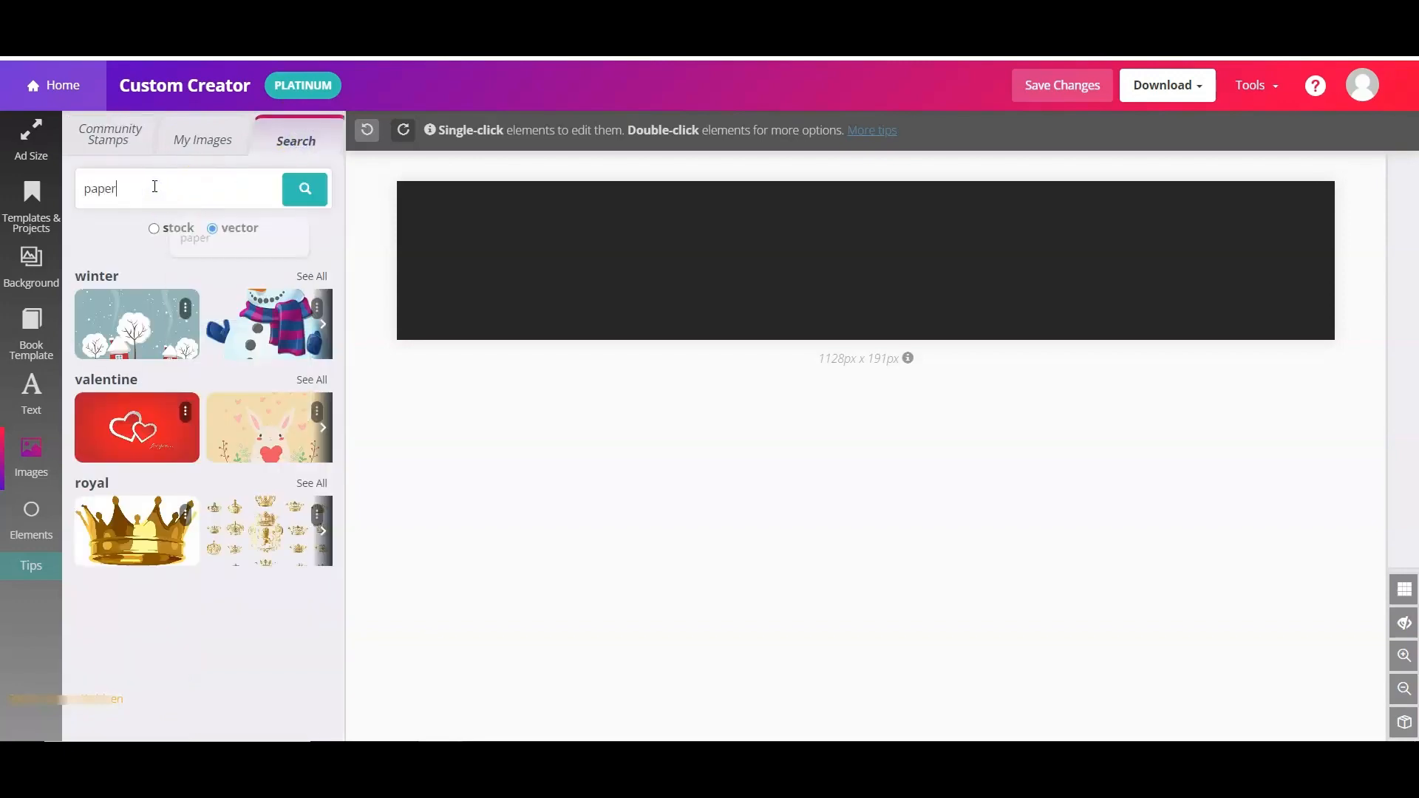
scroll(262, 429, down, 20)
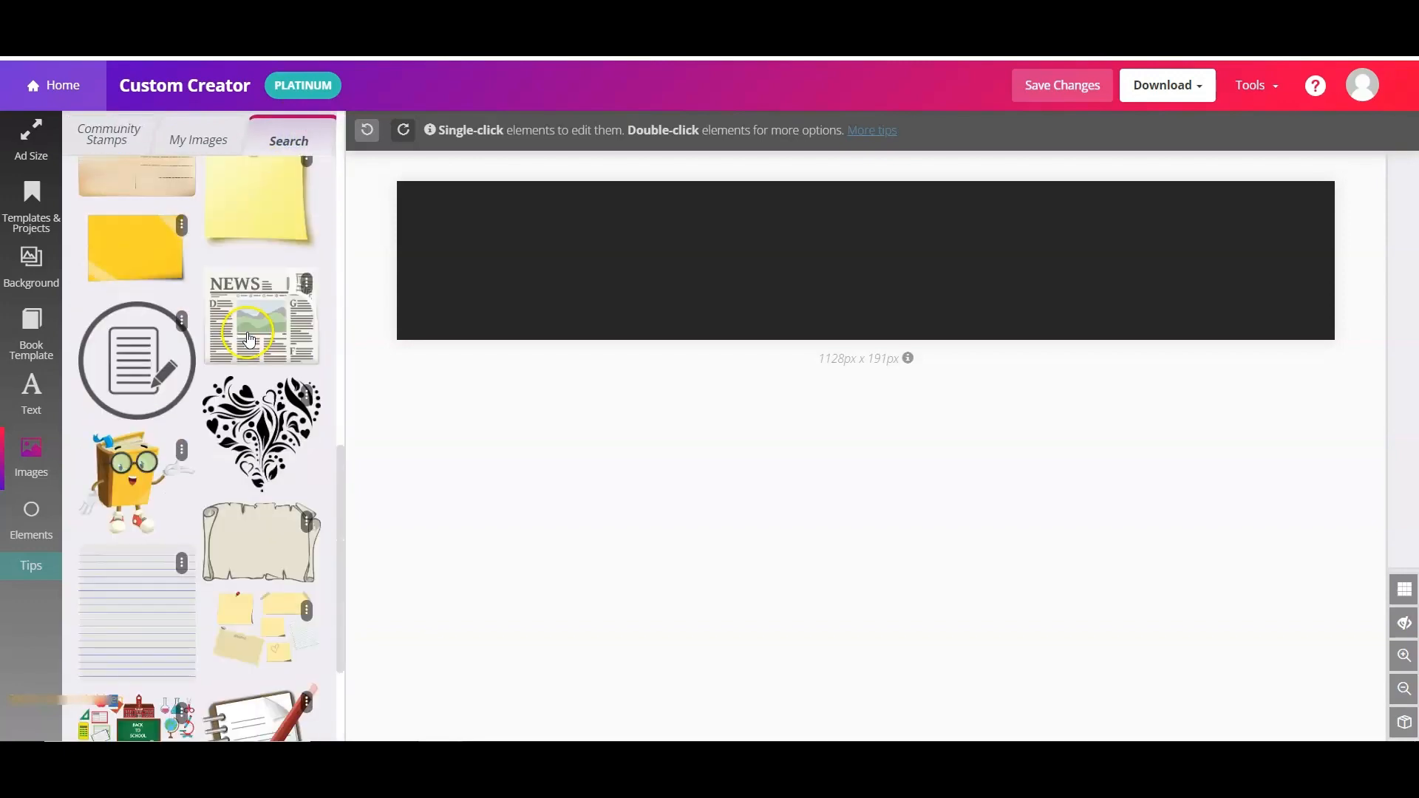
scroll(263, 429, down, 4)
- Place the torn-paper stamp on the banner and show elements outside the cover
click(262, 414)
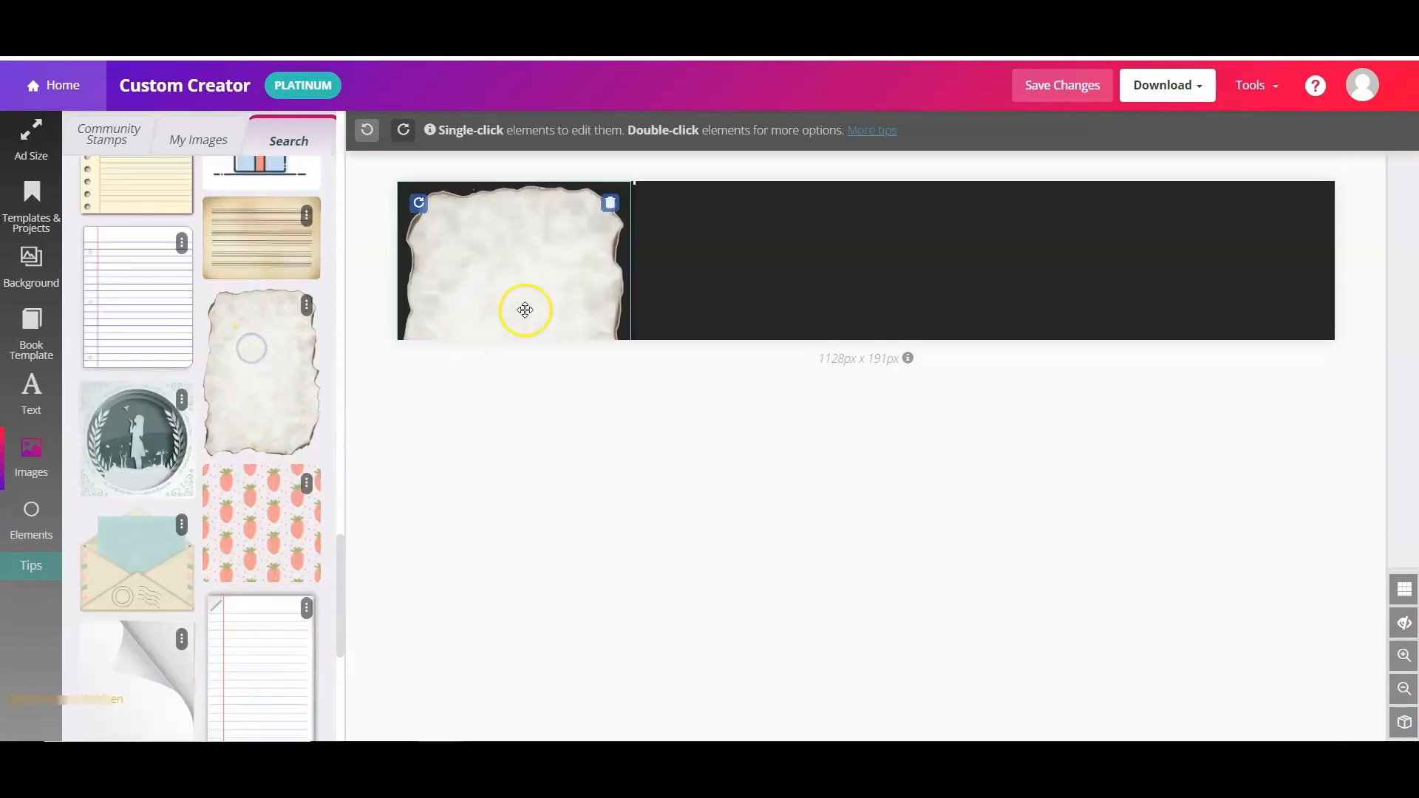
drag(538, 294, 637, 316)
click(658, 342)
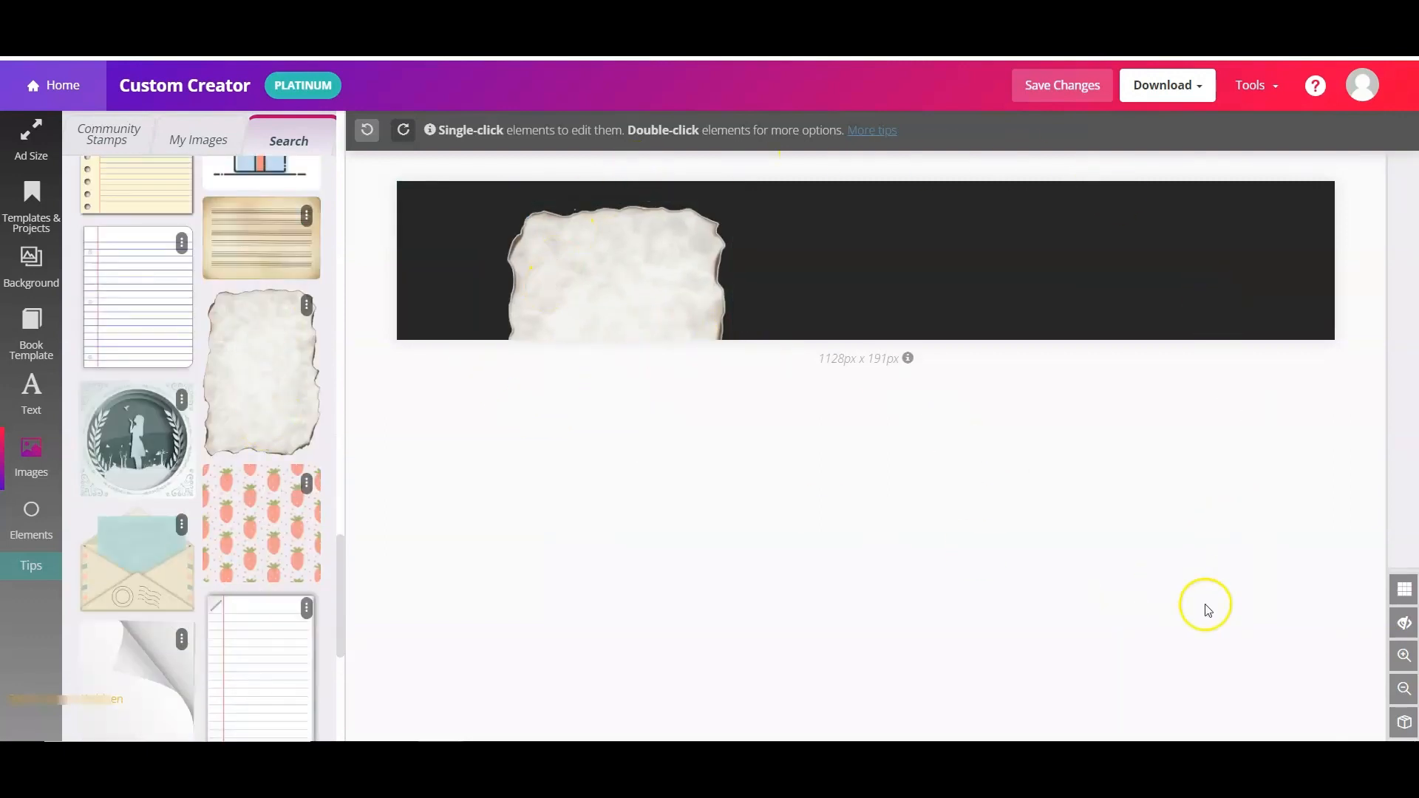
click(1405, 626)
click(621, 367)
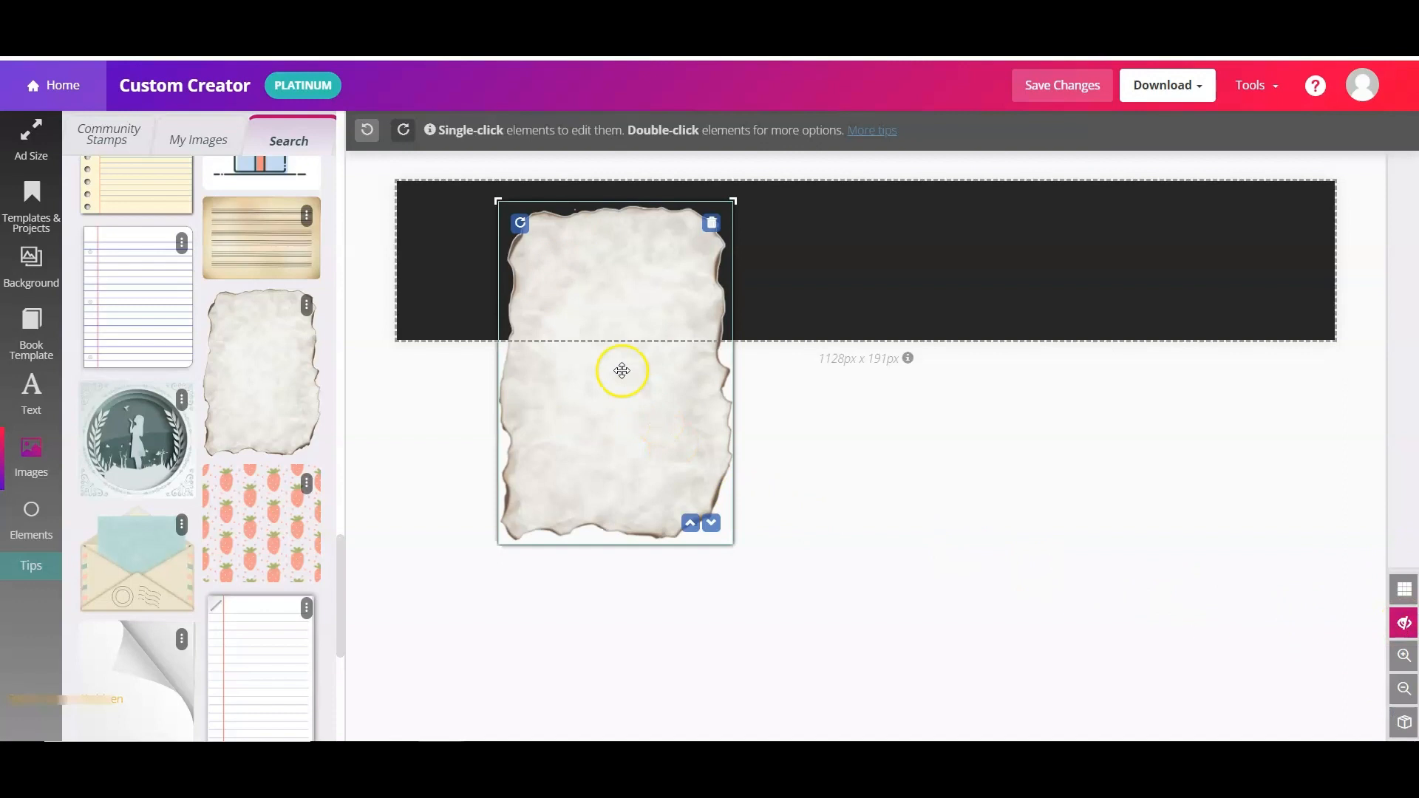
- Try tilting and rotating the paper stamp to 45°, then return it upright
click(616, 448)
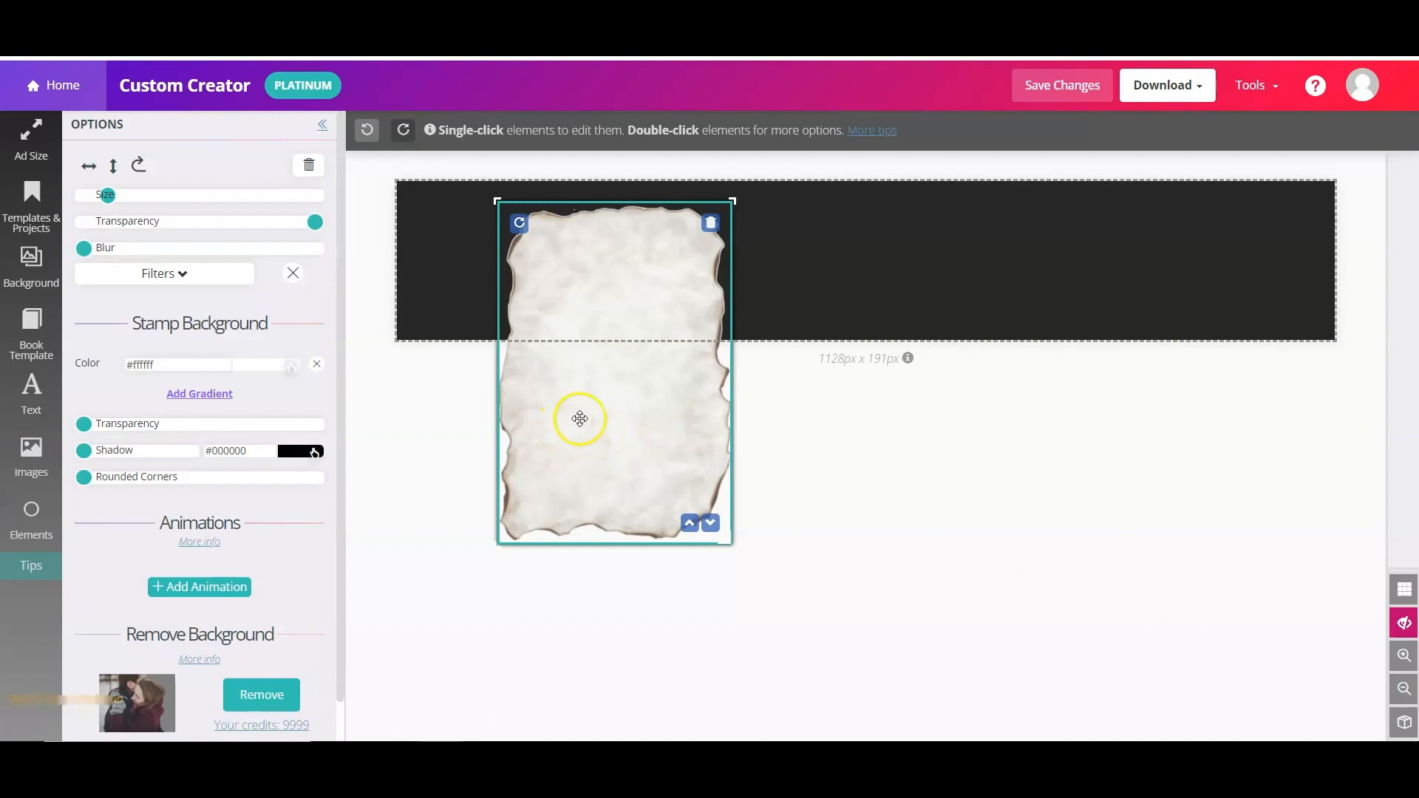
drag(519, 222, 510, 219)
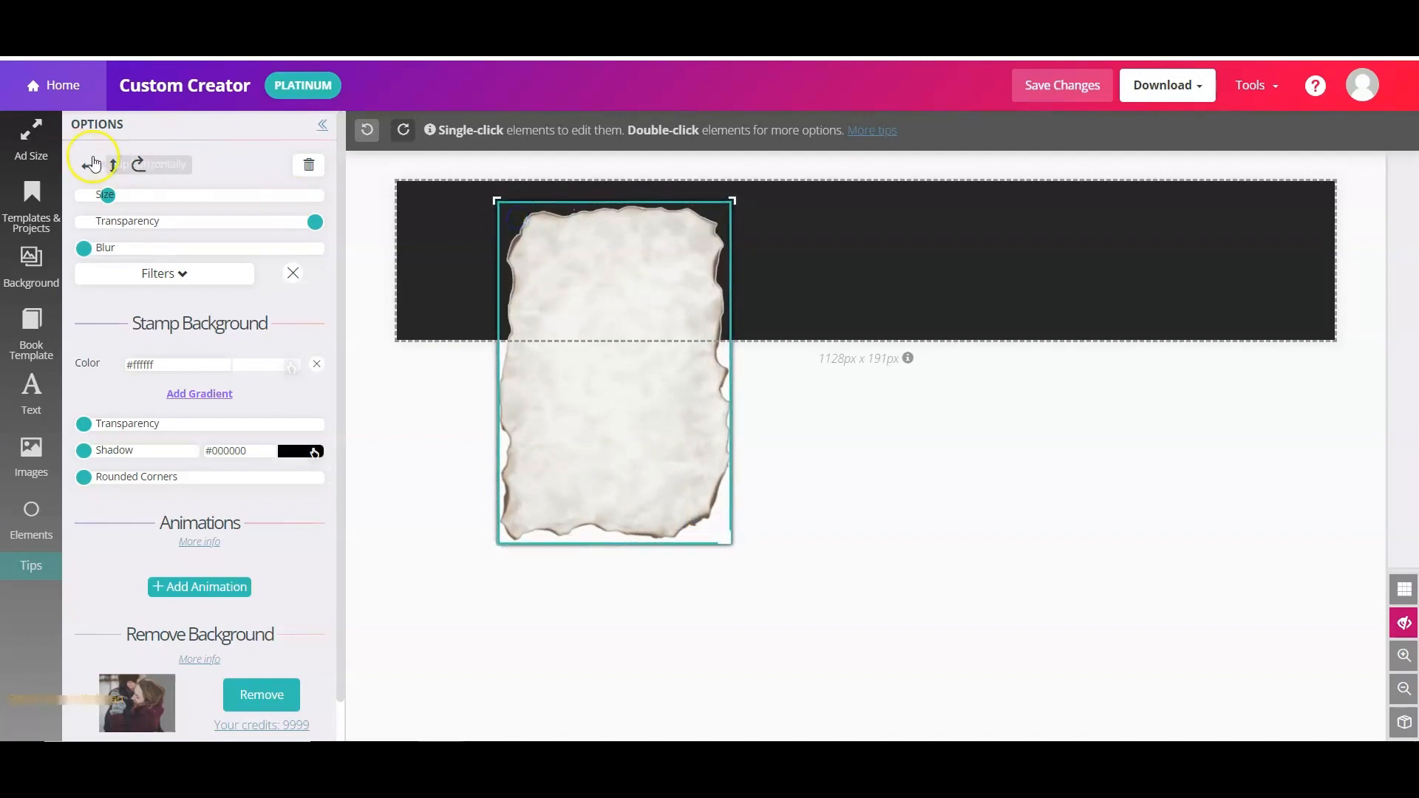
click(138, 166)
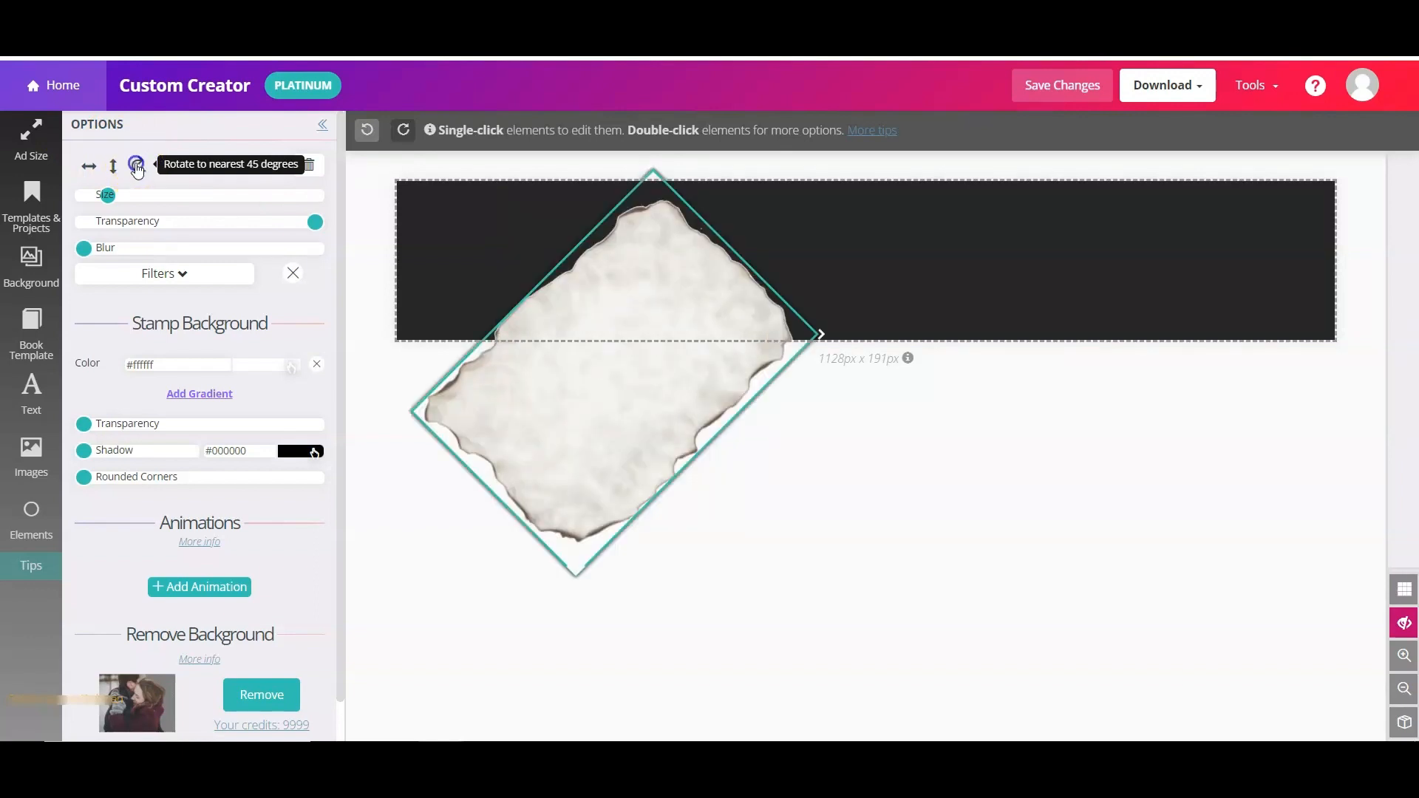
click(137, 167)
- Enlarge the torn paper to about 49% size and position it across the banner's lower part
click(761, 398)
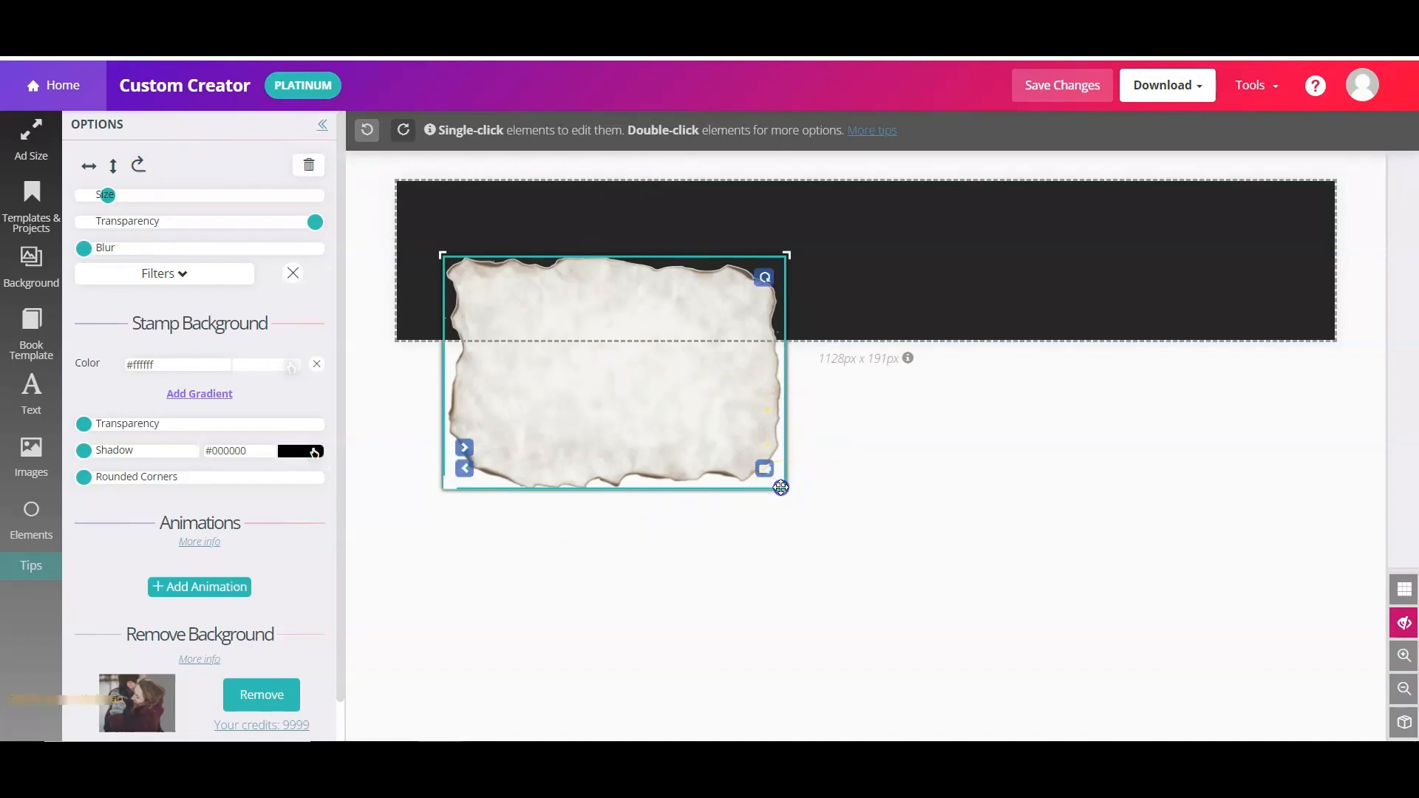
drag(781, 488, 798, 504)
click(796, 388)
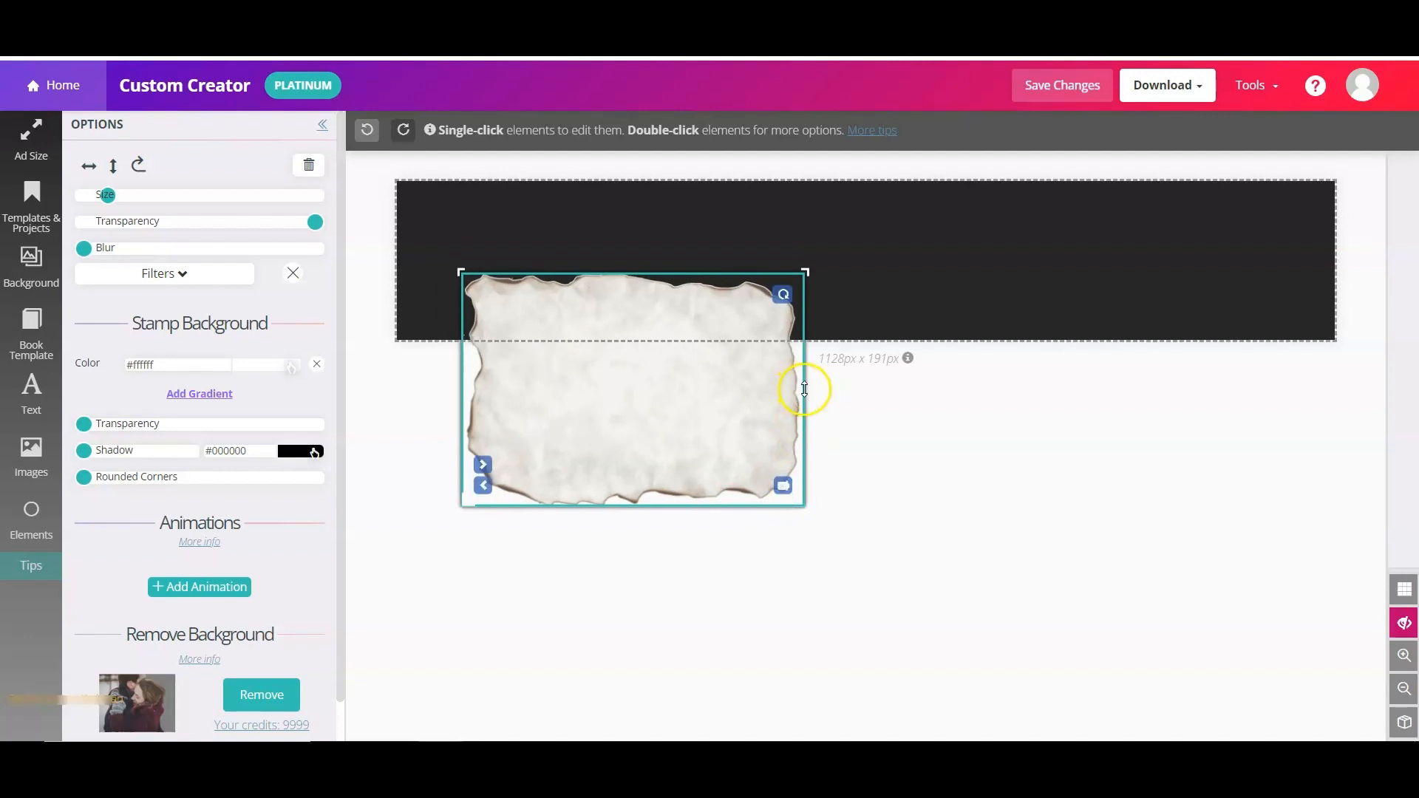
drag(805, 274, 961, 214)
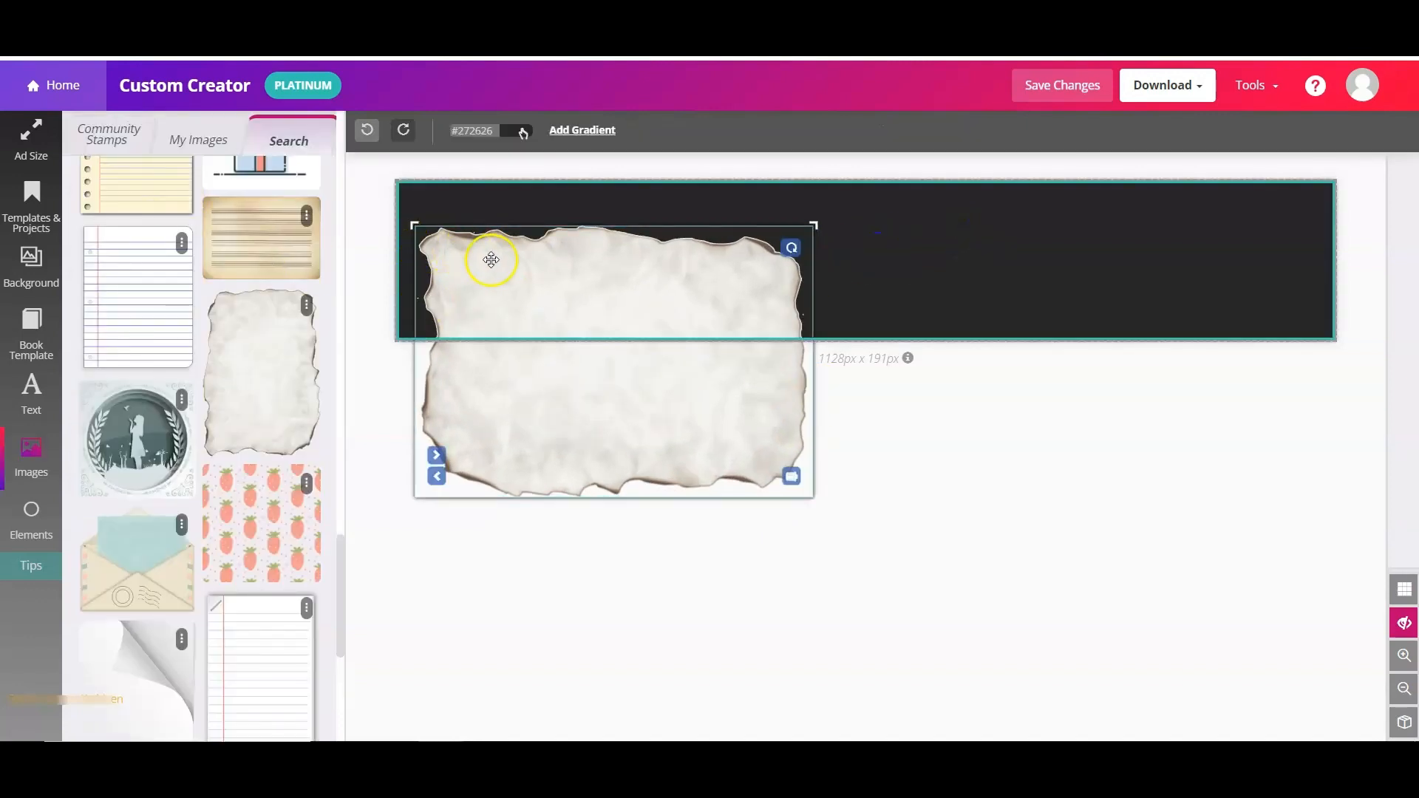
click(490, 259)
drag(105, 201, 148, 195)
drag(757, 539, 836, 459)
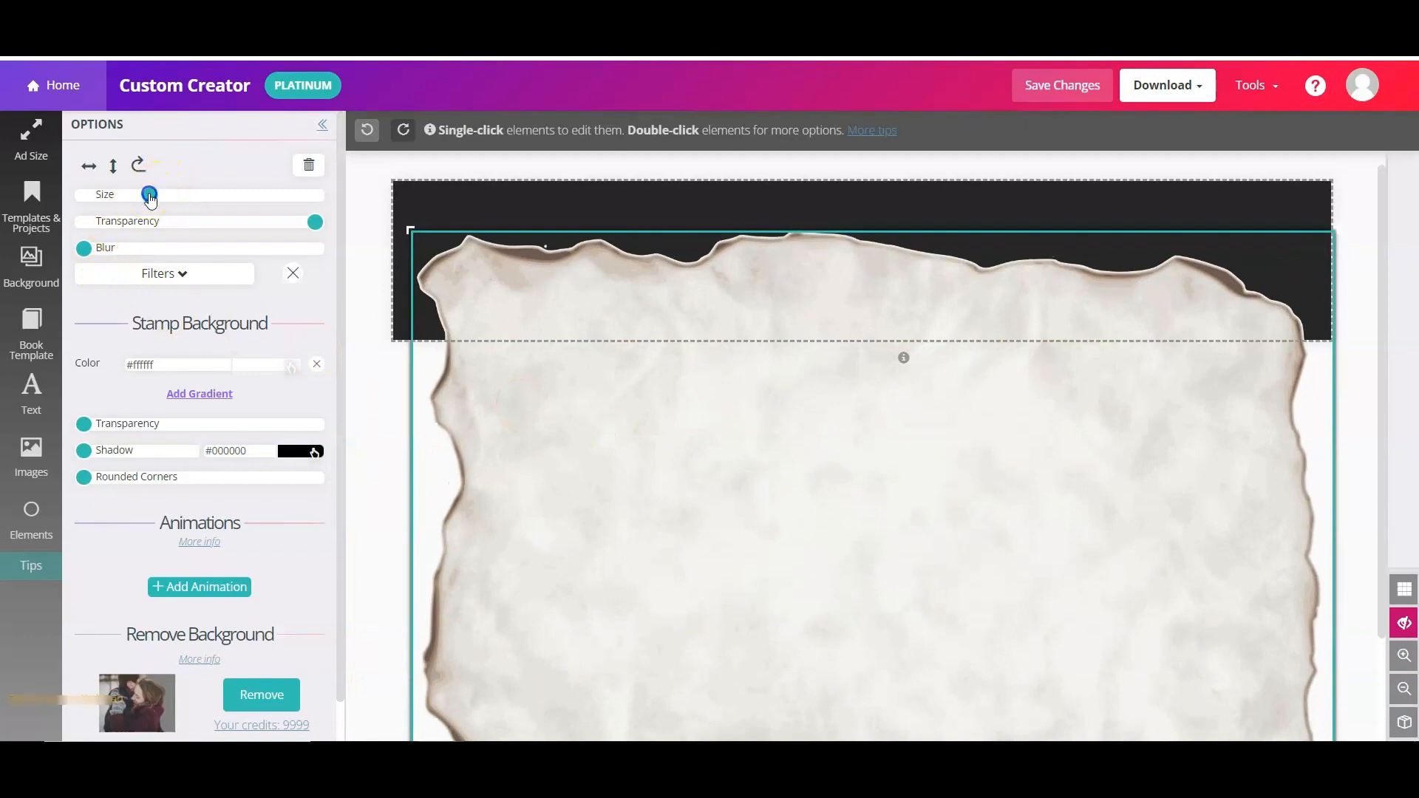
drag(150, 198, 162, 195)
drag(469, 421, 579, 364)
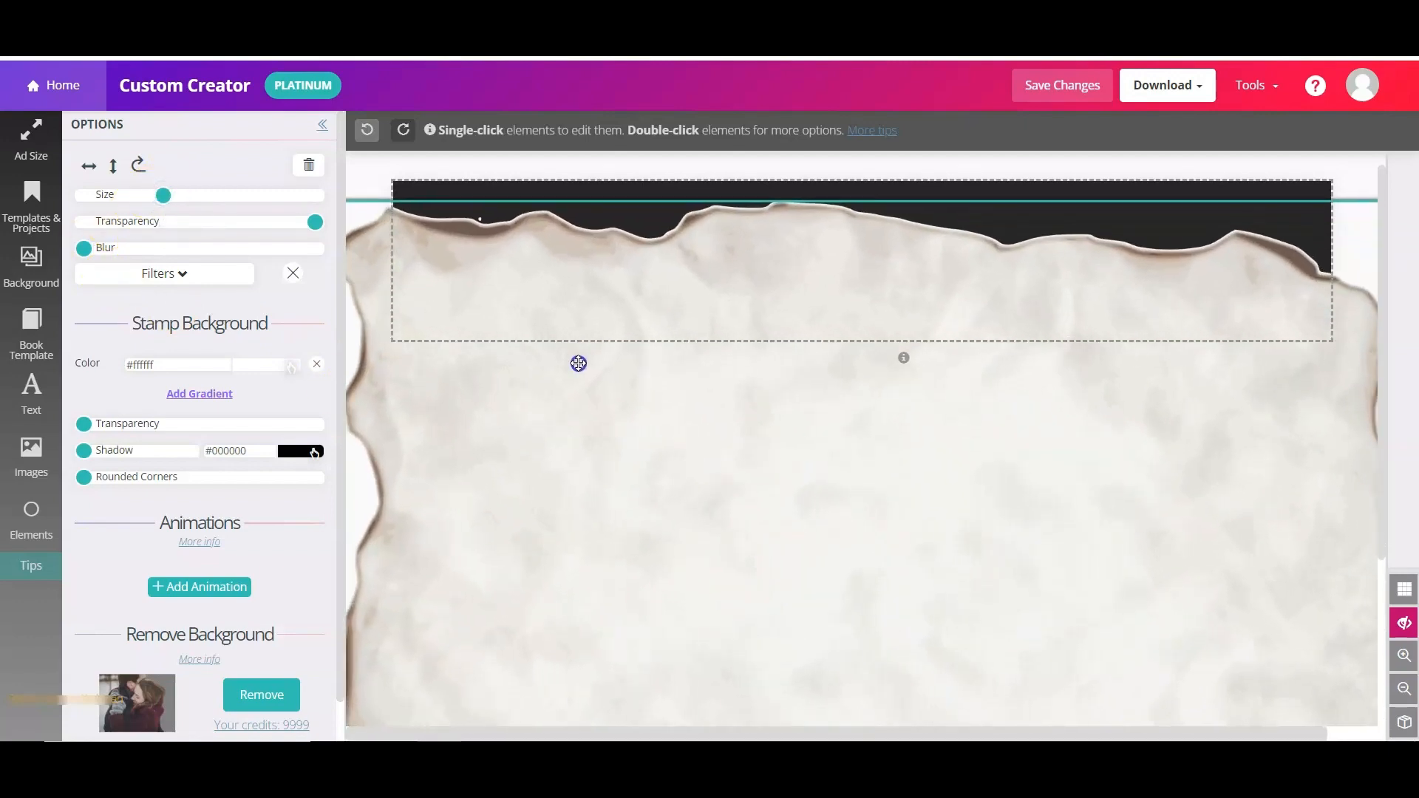
- Hide the parts outside the cover, preview the banner, and open the font-pairings blog article
click(1406, 625)
click(1406, 625)
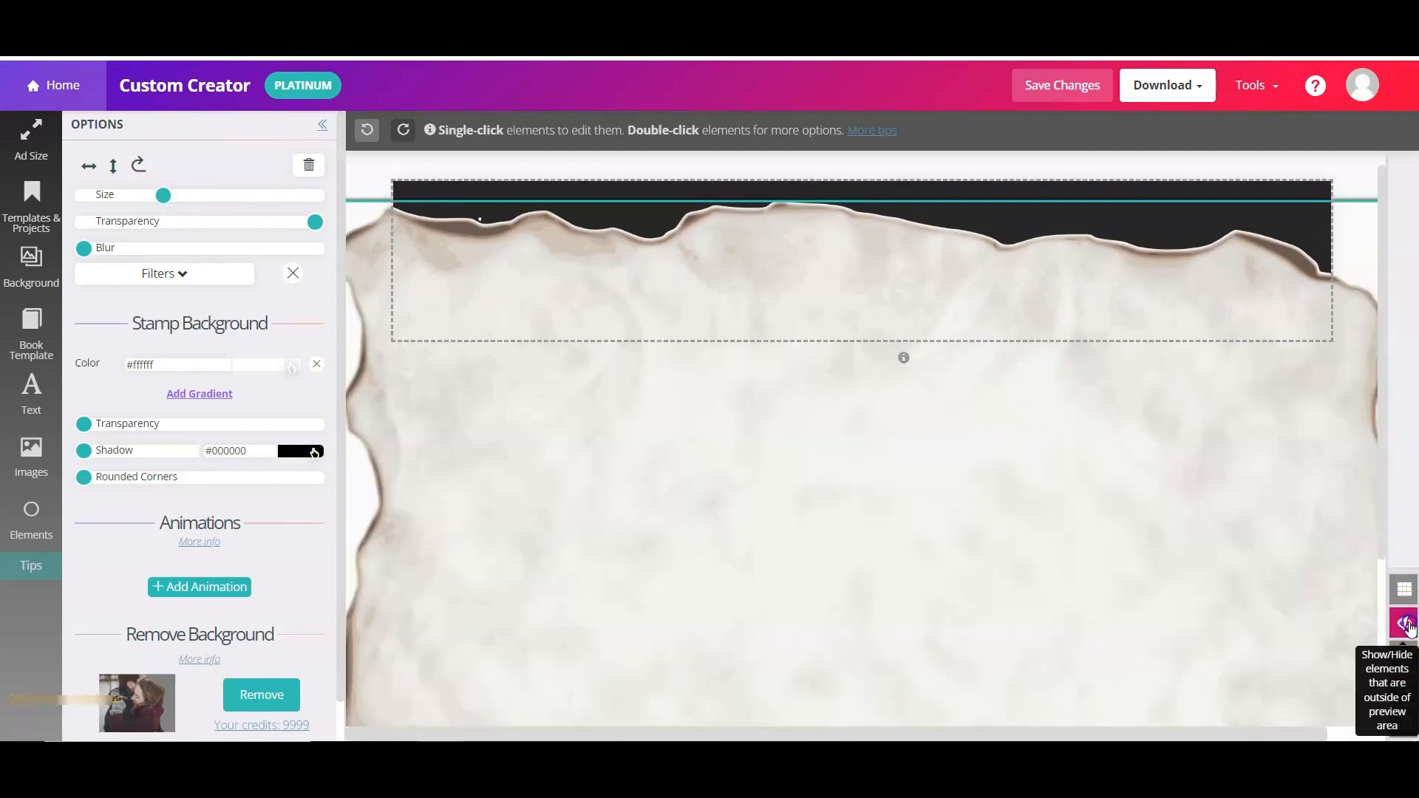
click(1407, 624)
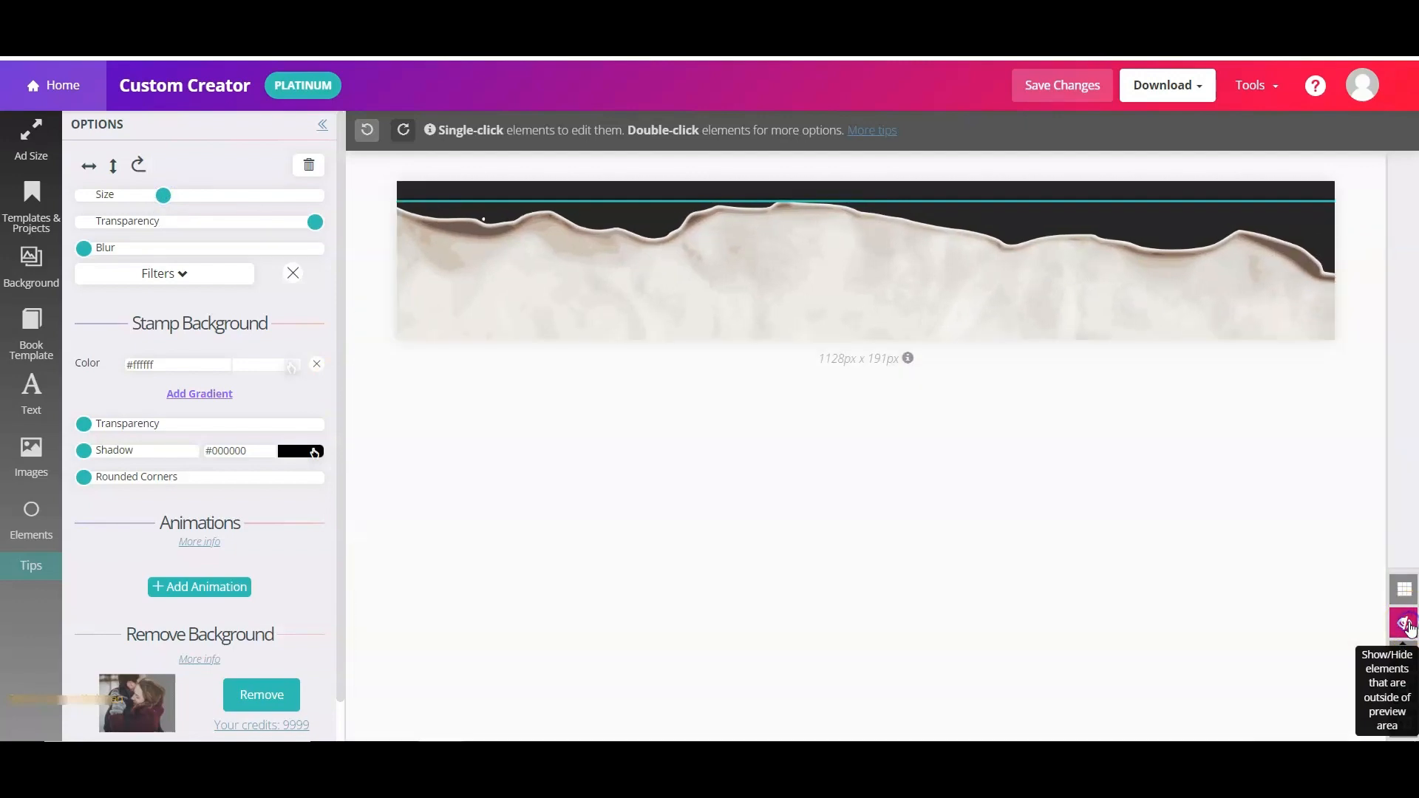
click(883, 509)
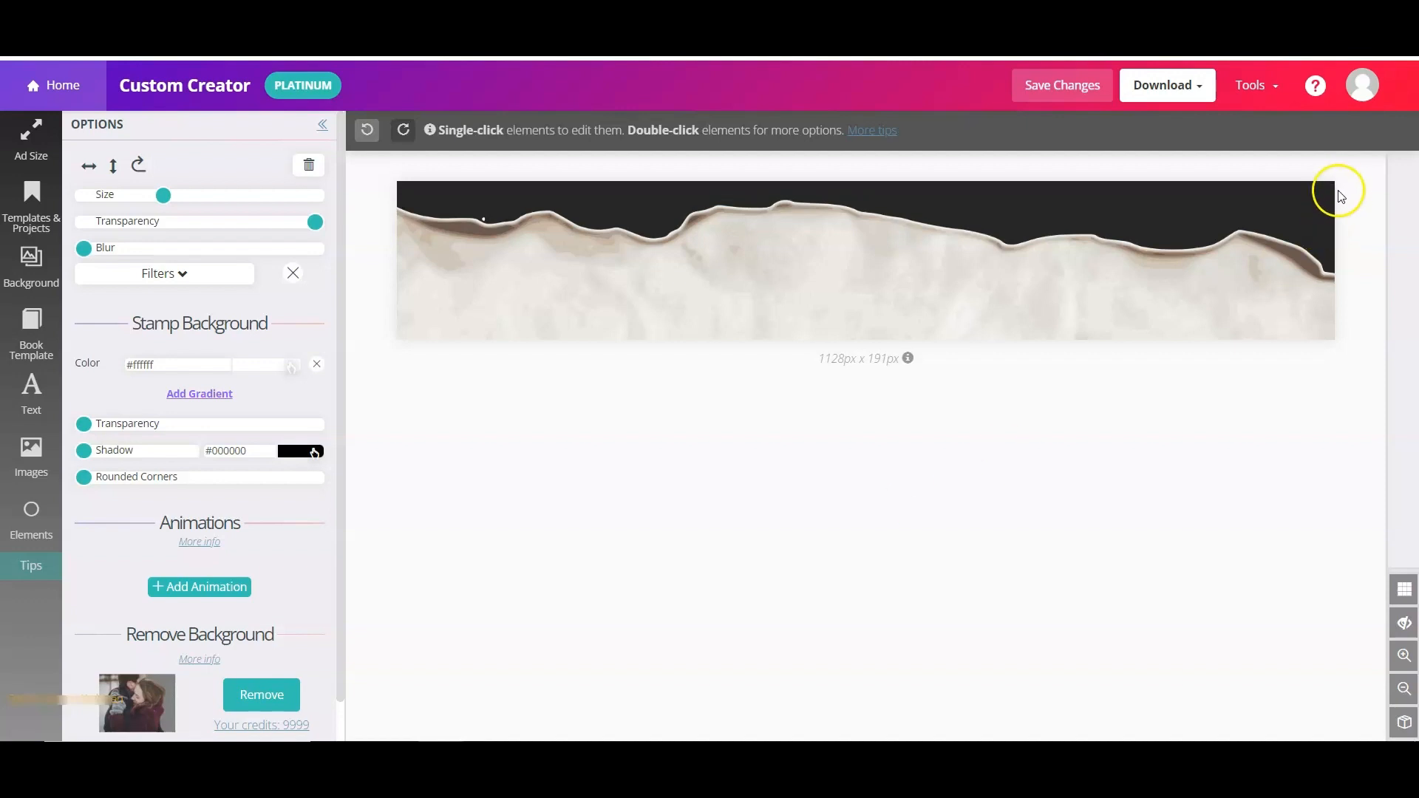
click(1202, 46)
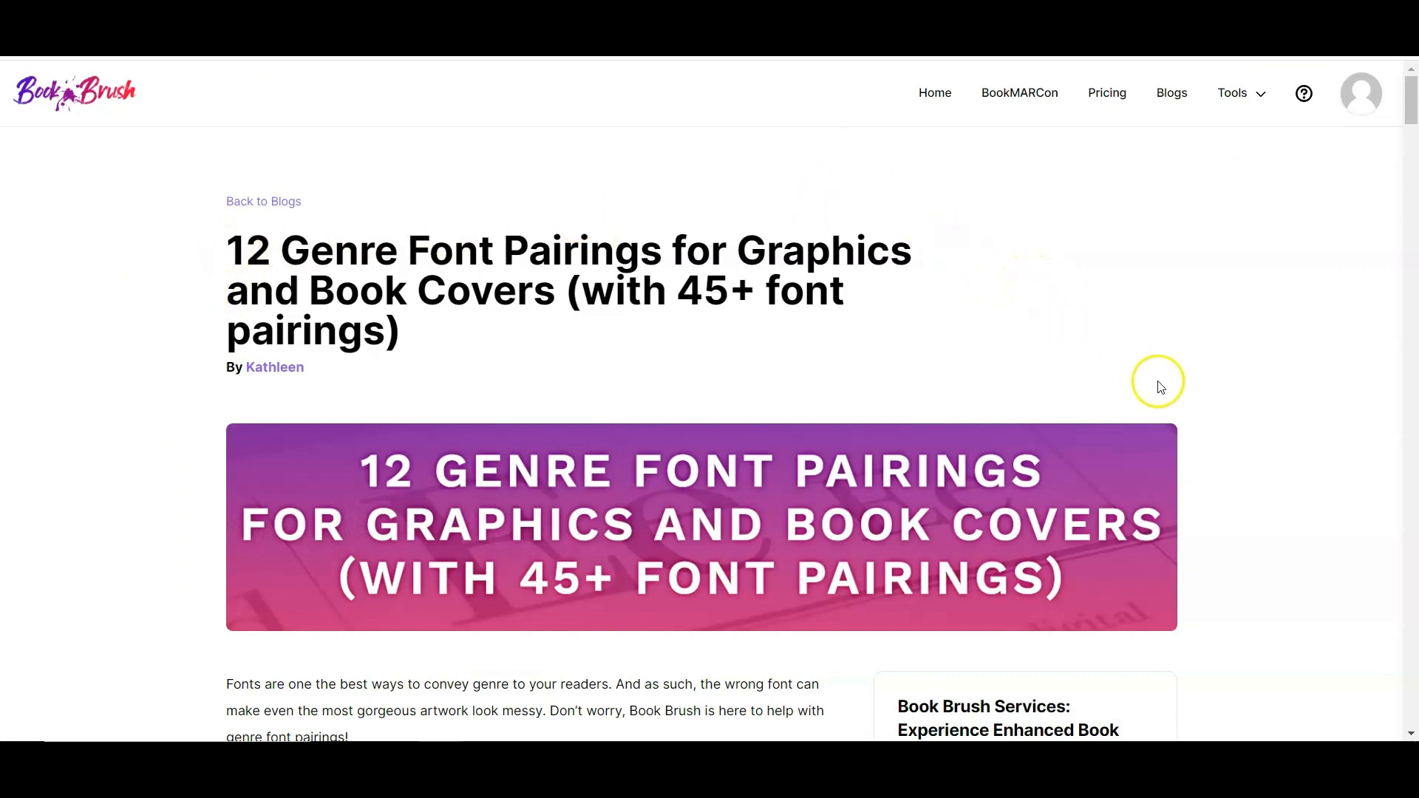
- Scroll the genre font pairings article down to the Romance Font Pairings section
scroll(1161, 378, down, 3)
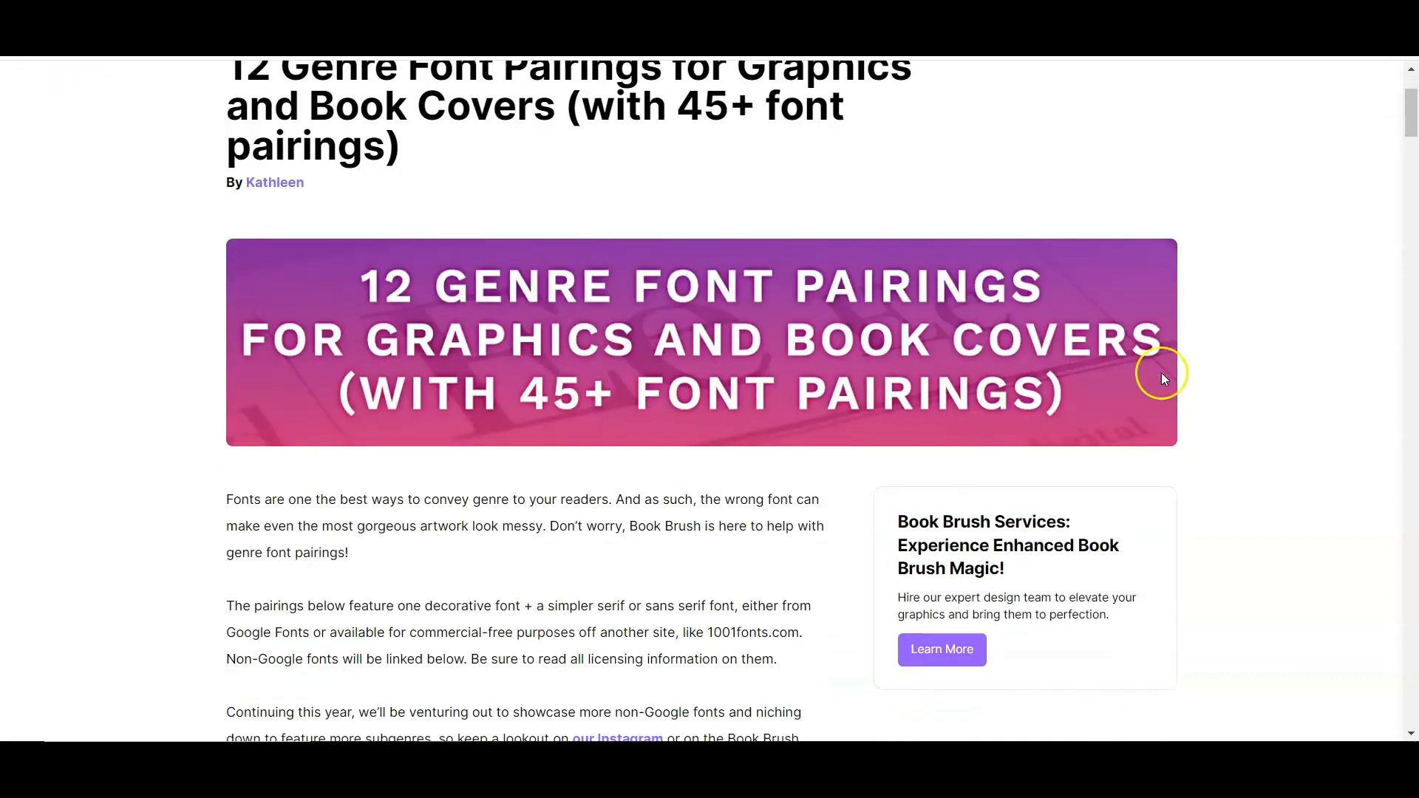
scroll(1245, 377, down, 10)
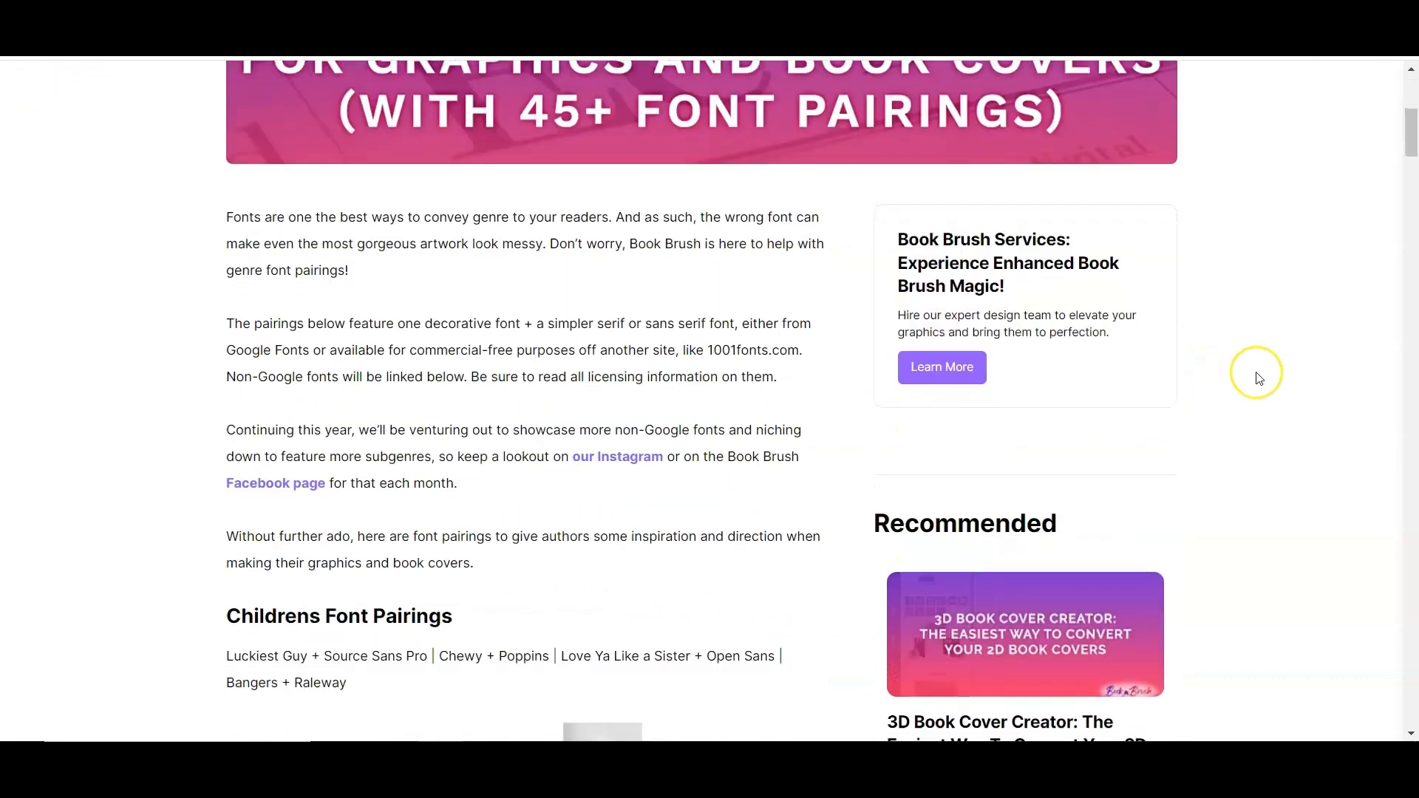
scroll(1259, 379, down, 1)
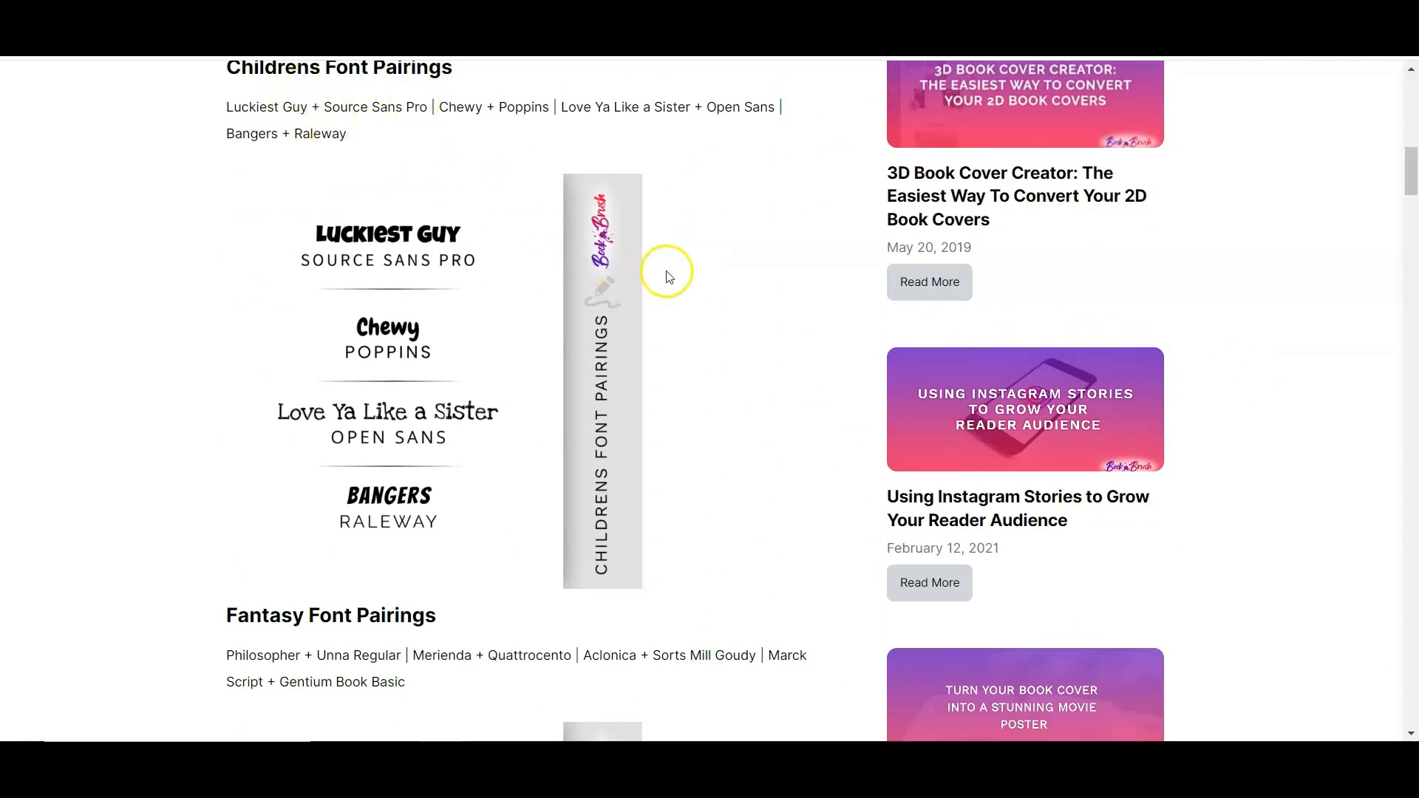
scroll(742, 272, down, 4)
scroll(747, 271, down, 2)
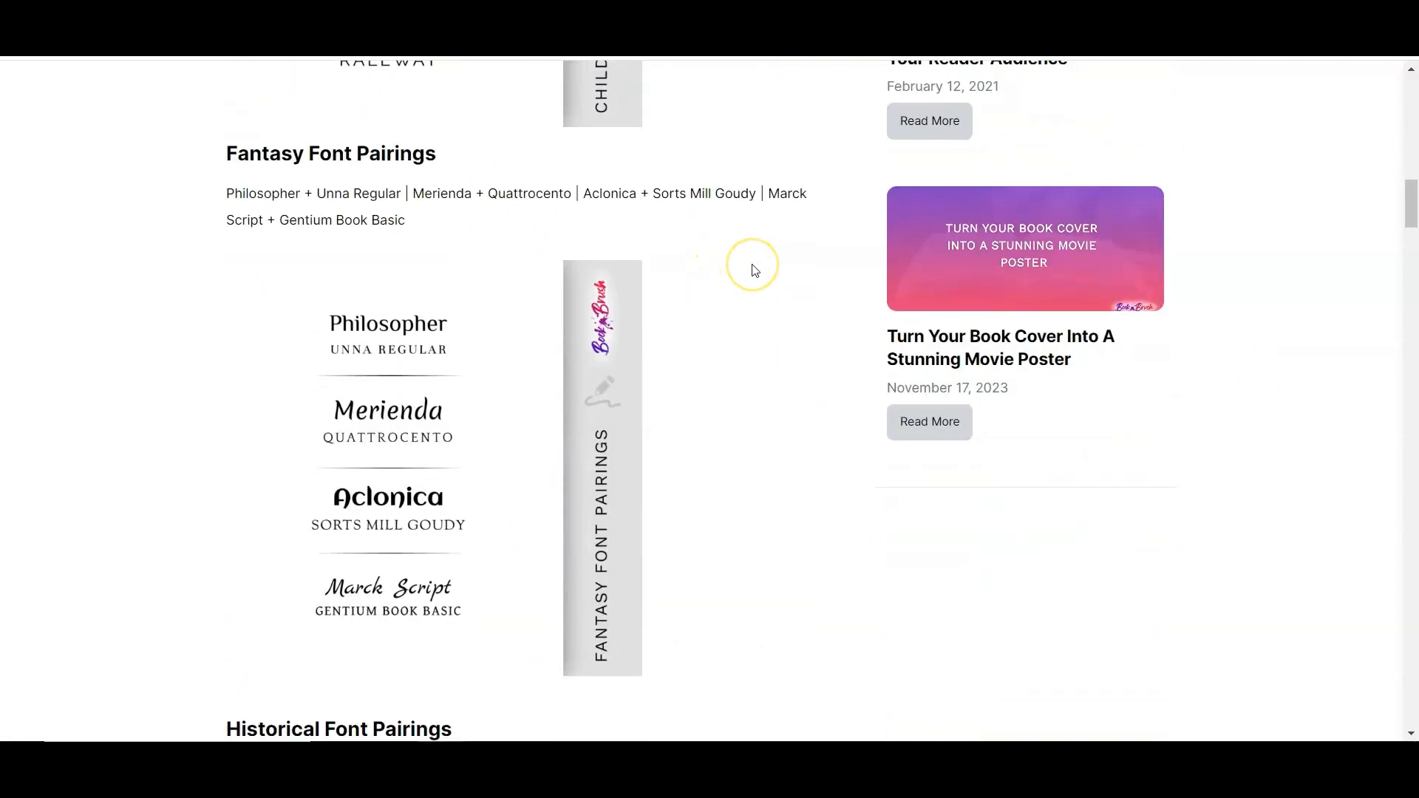
scroll(754, 270, down, 6)
scroll(755, 271, down, 11)
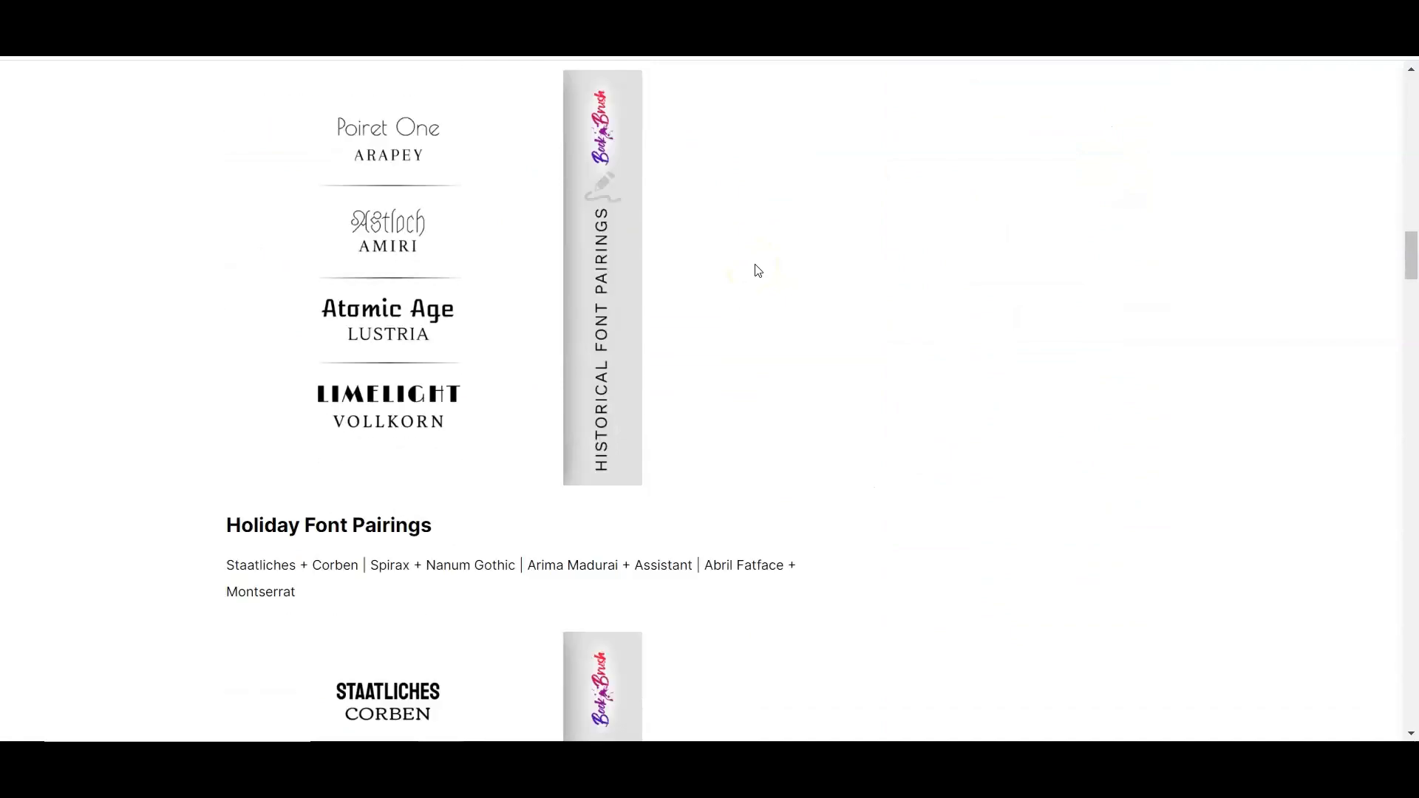
scroll(763, 267, down, 6)
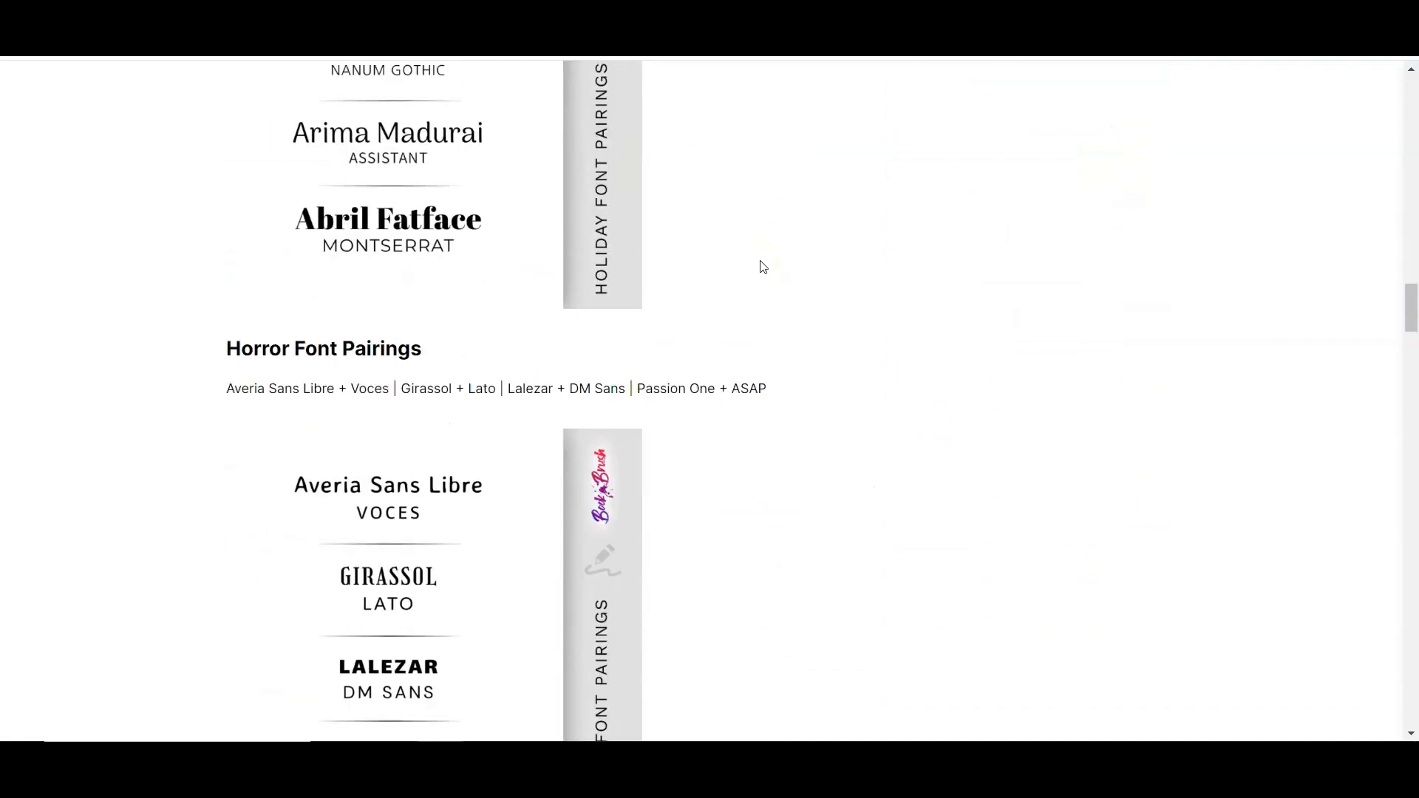
scroll(764, 267, down, 17)
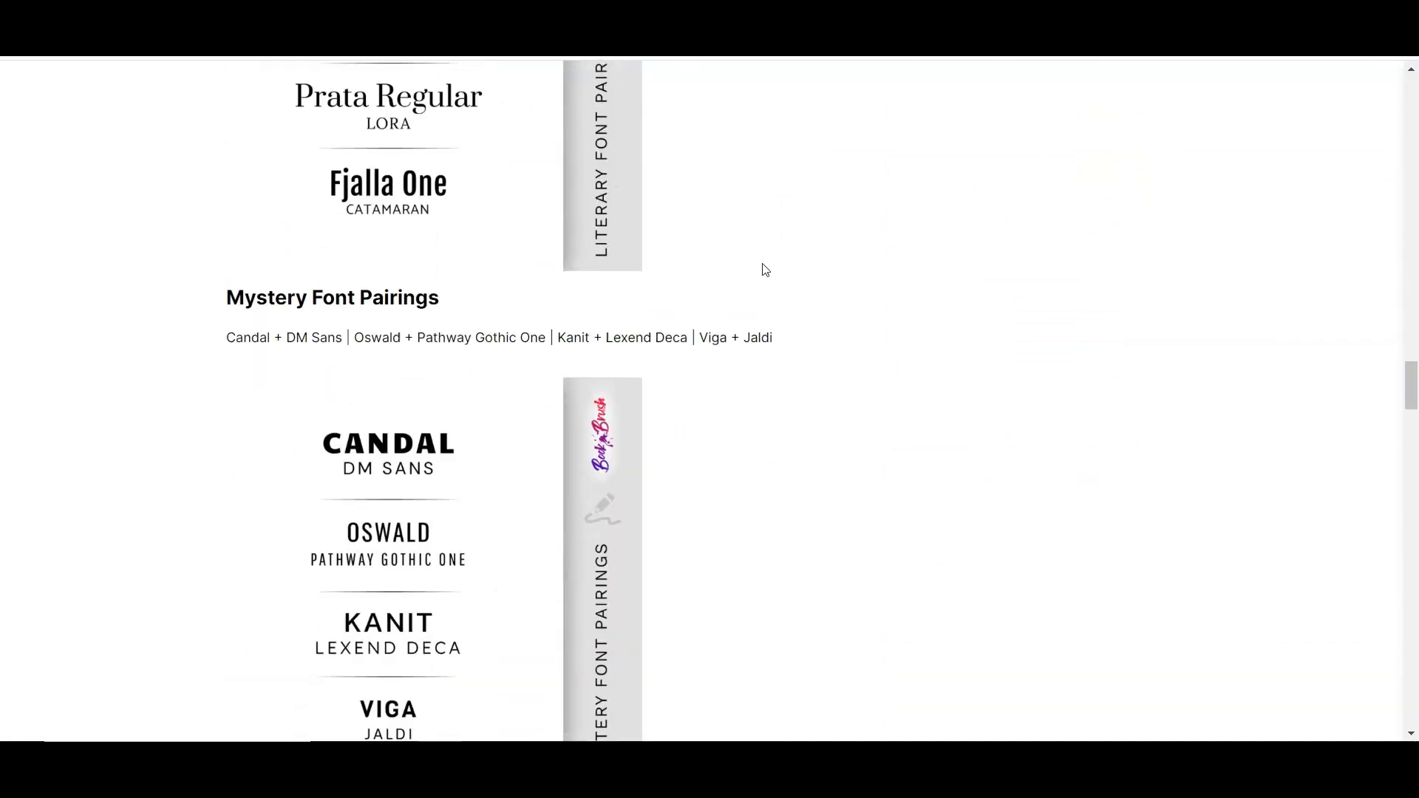
scroll(765, 271, down, 10)
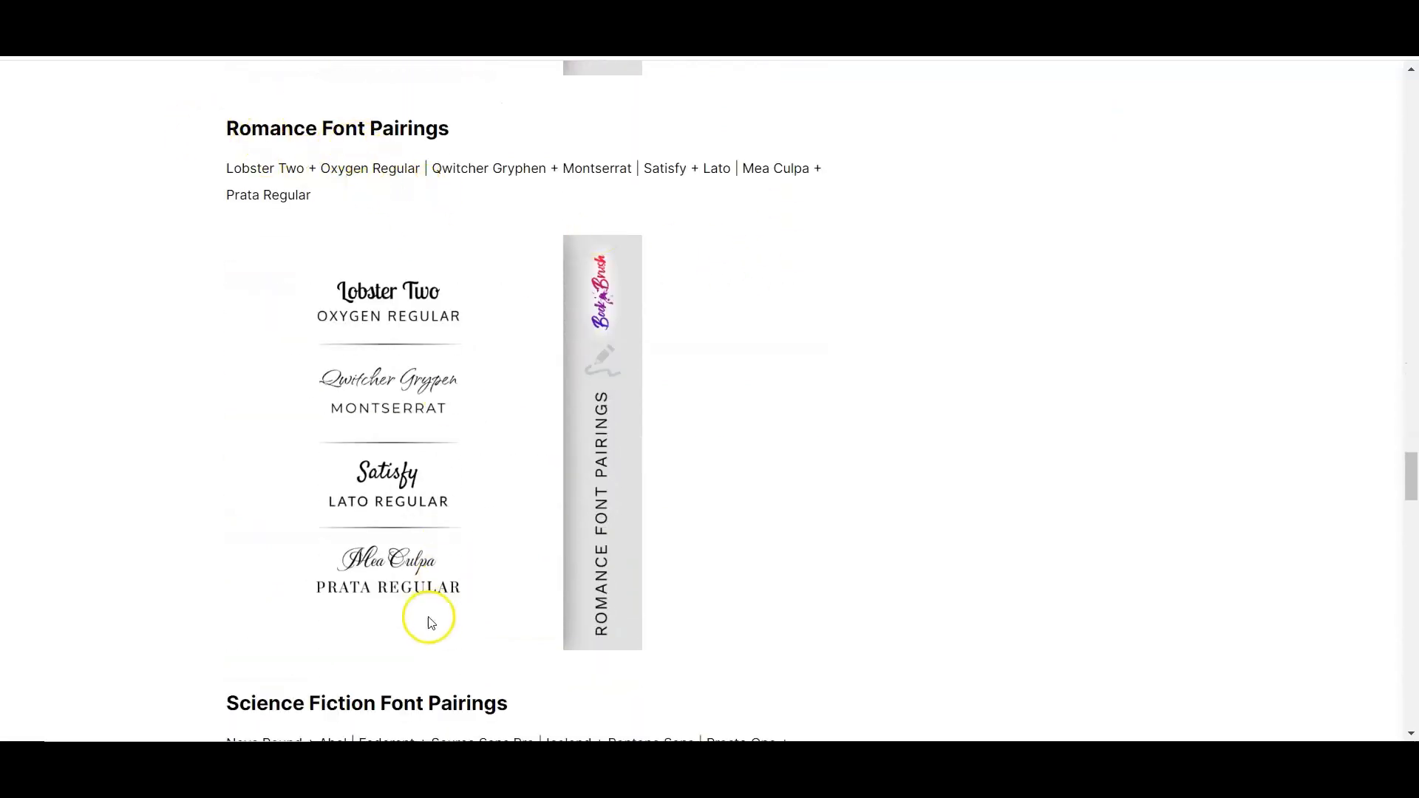
scroll(745, 465, down, 6)
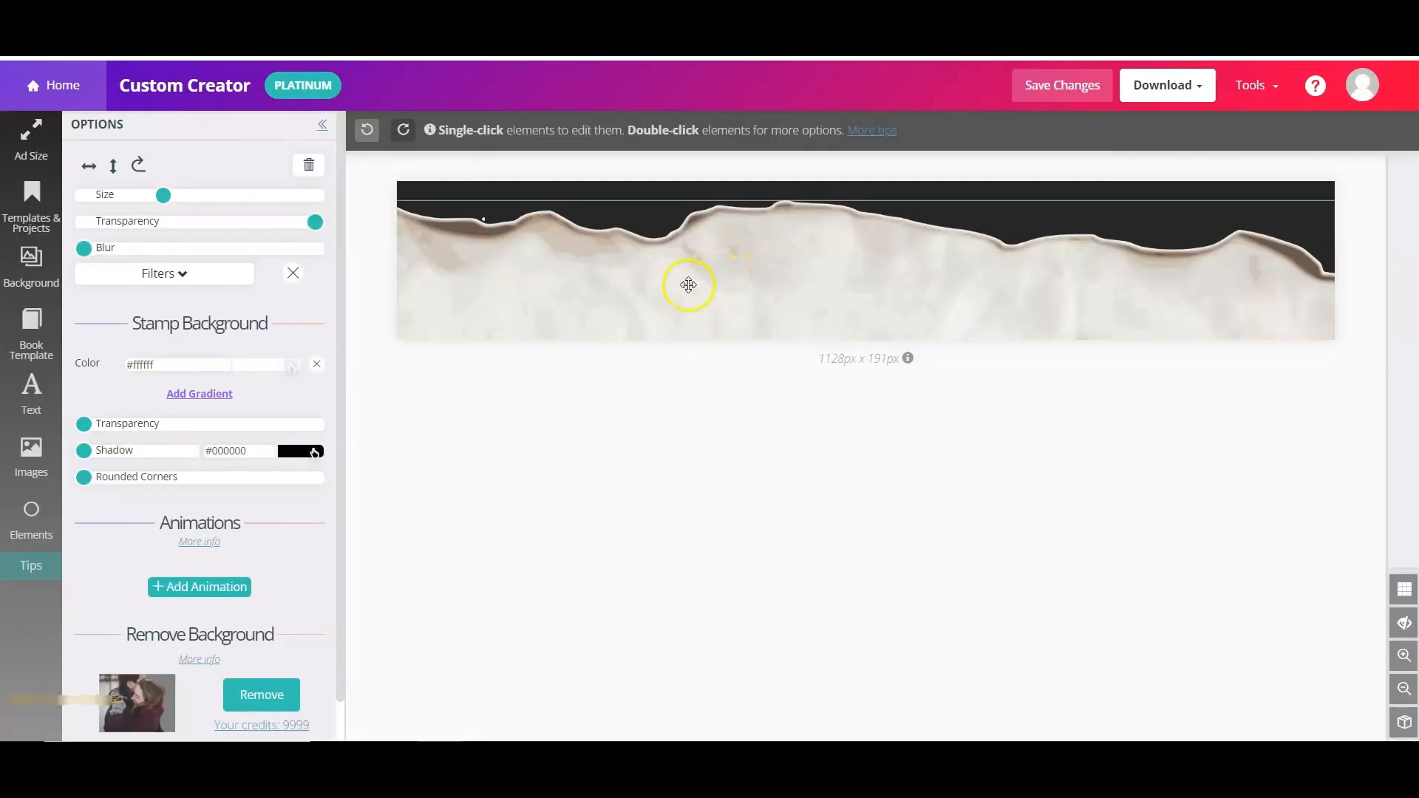
- Add two text boxes to the banner, moving the second one lower
click(30, 402)
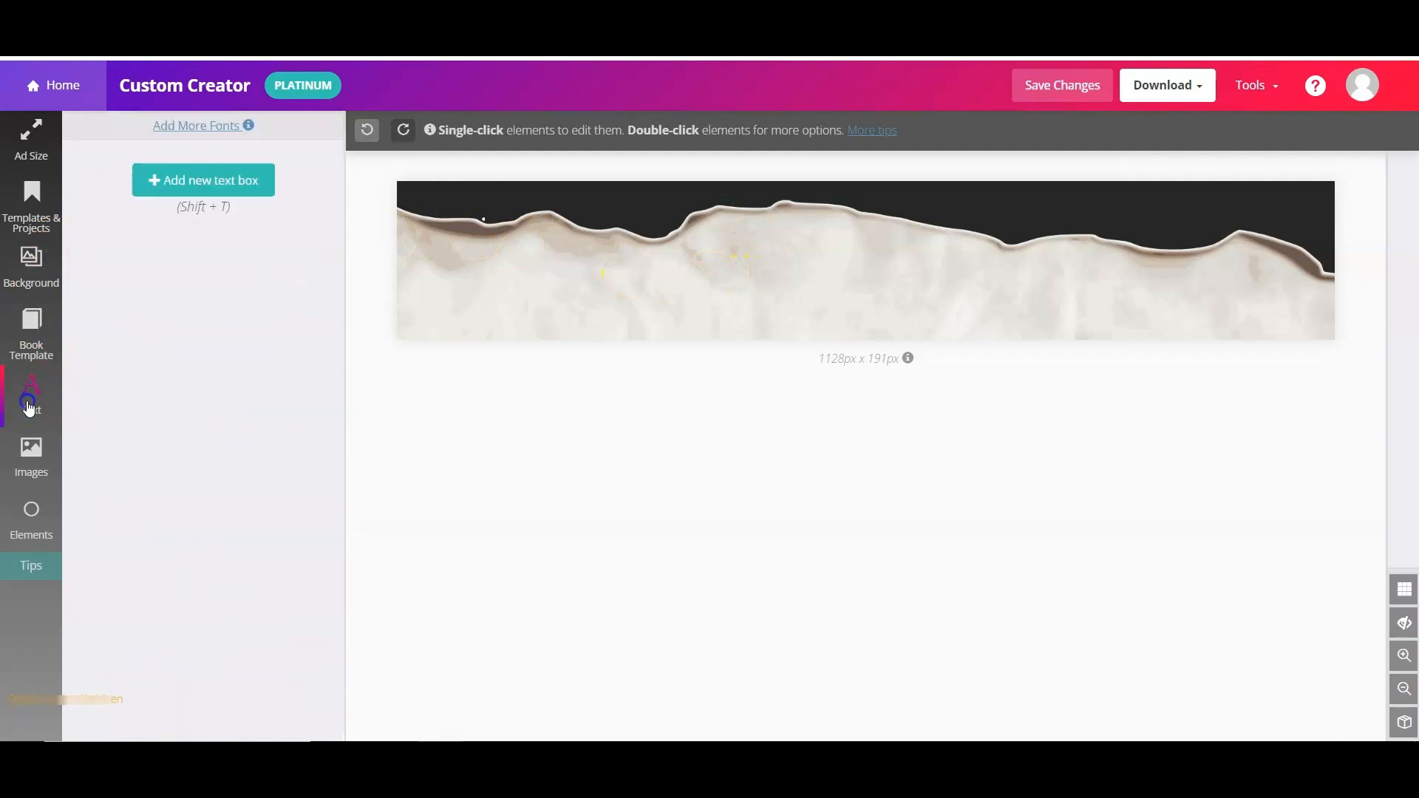
click(209, 191)
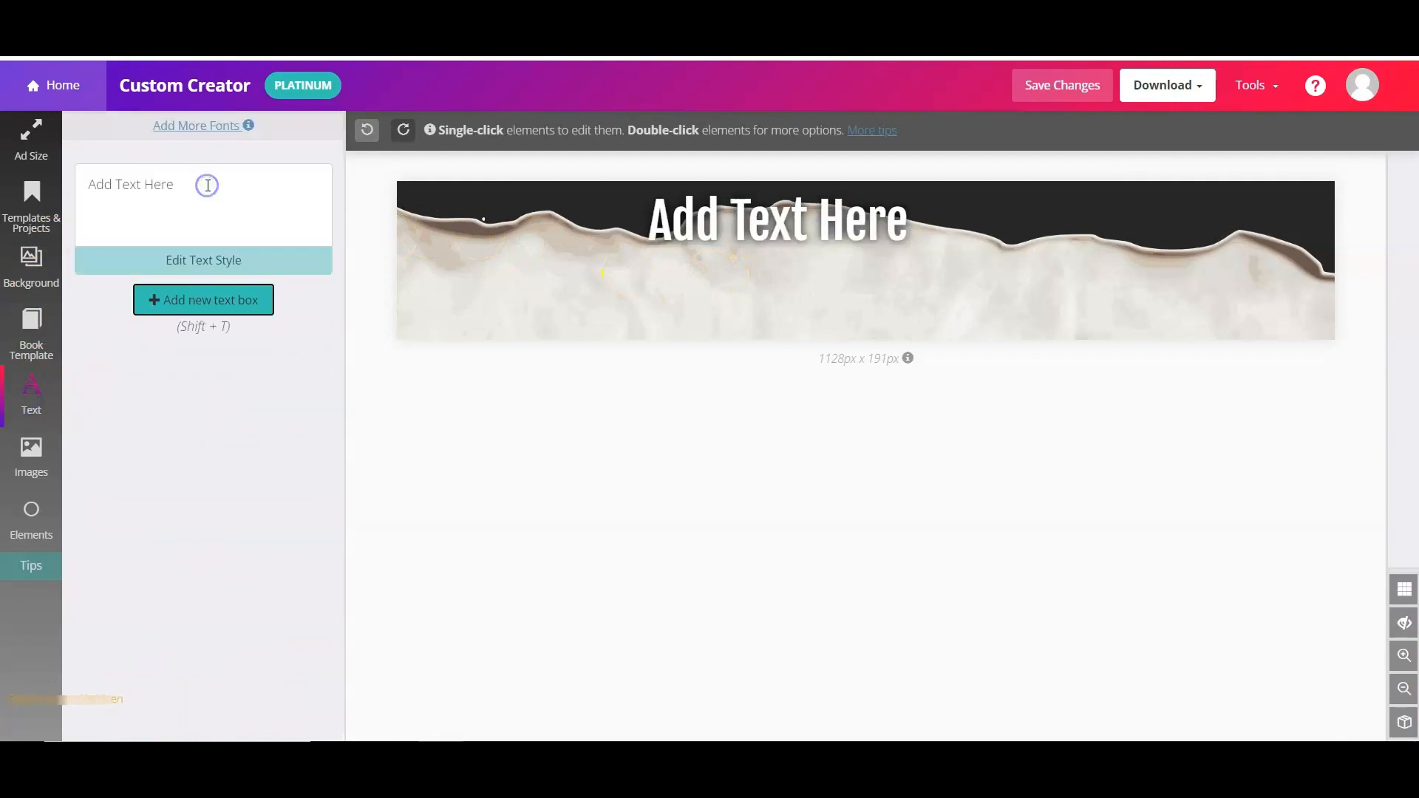
click(168, 309)
drag(783, 213, 891, 323)
- Change the top text box's font to Qwigley
click(771, 230)
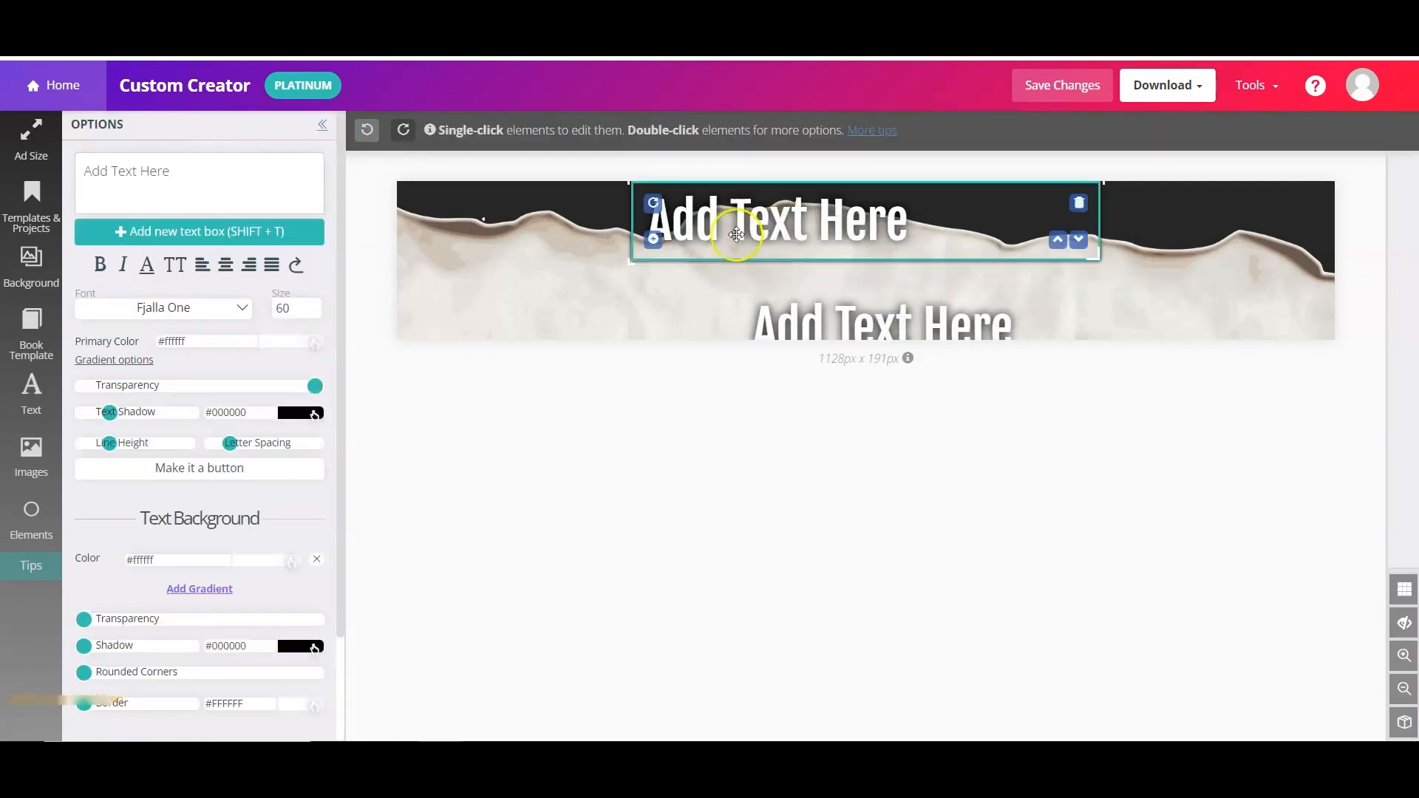
click(224, 316)
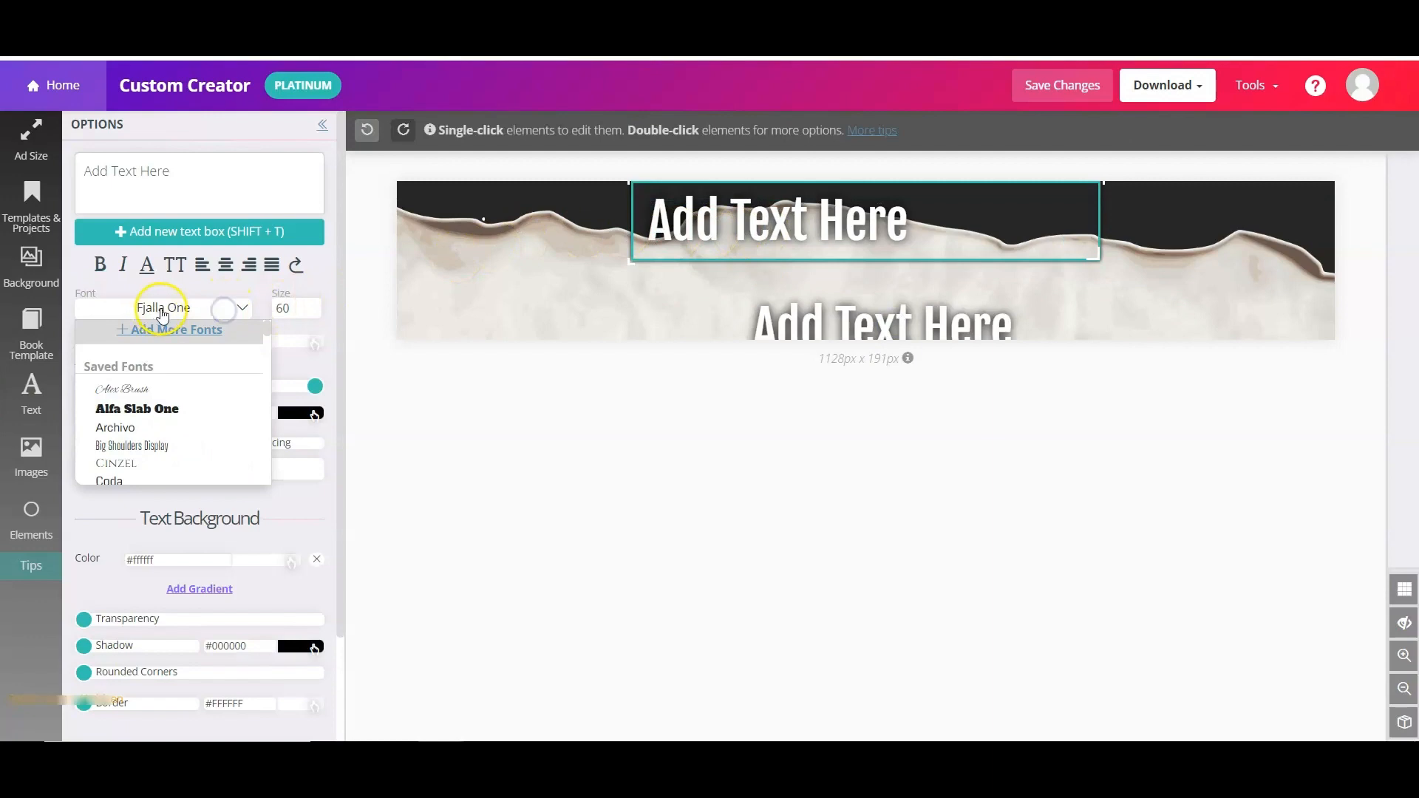
click(201, 333)
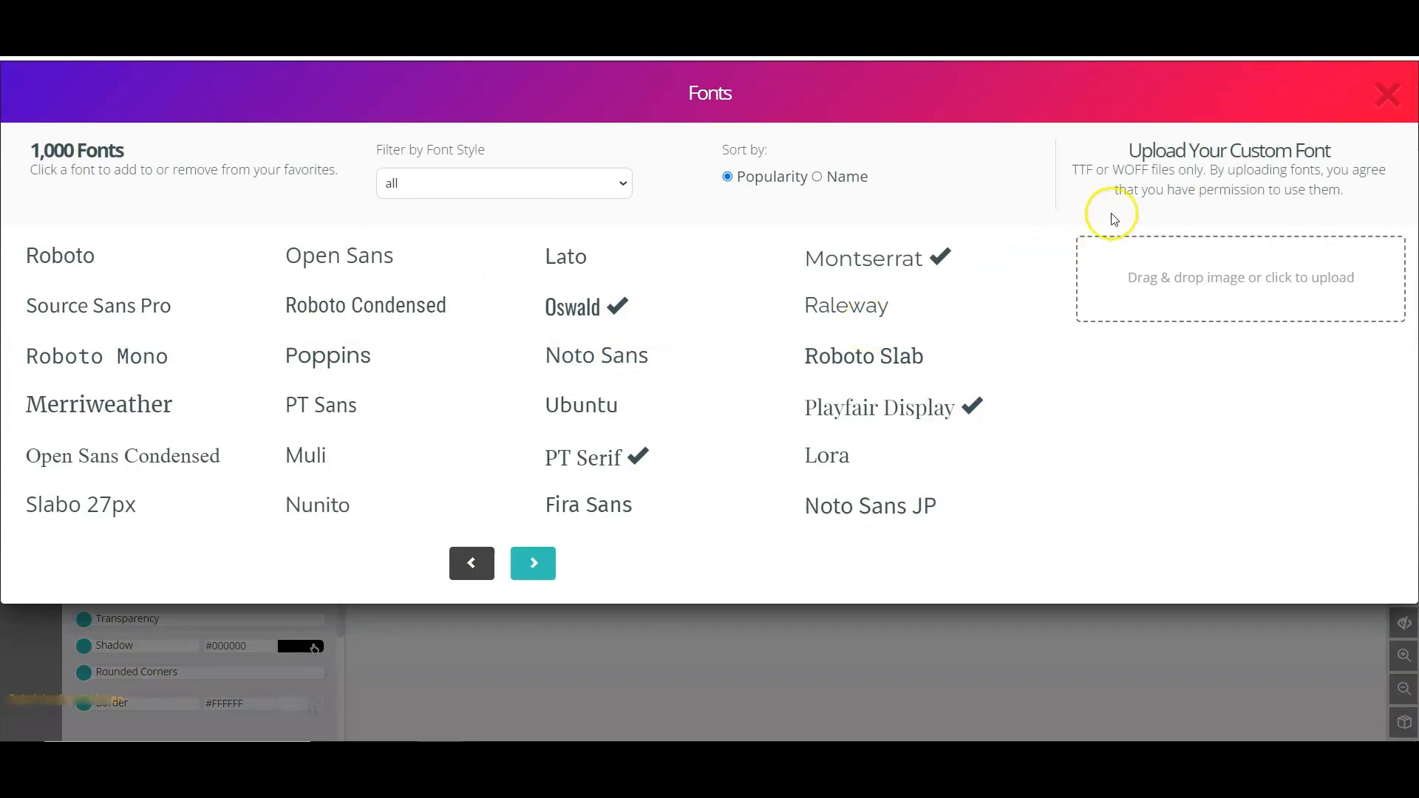
click(1386, 92)
click(453, 246)
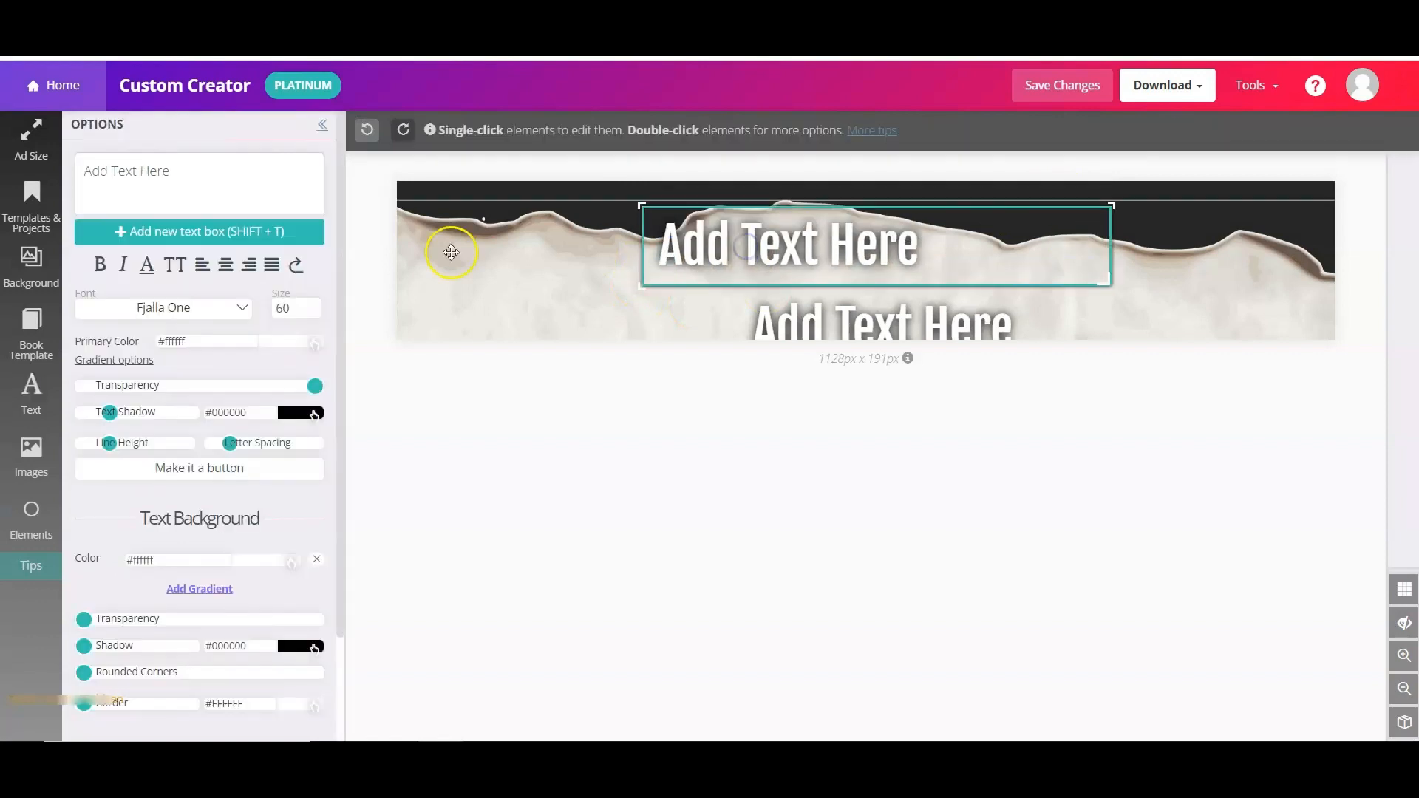
click(181, 311)
scroll(201, 396, down, 10)
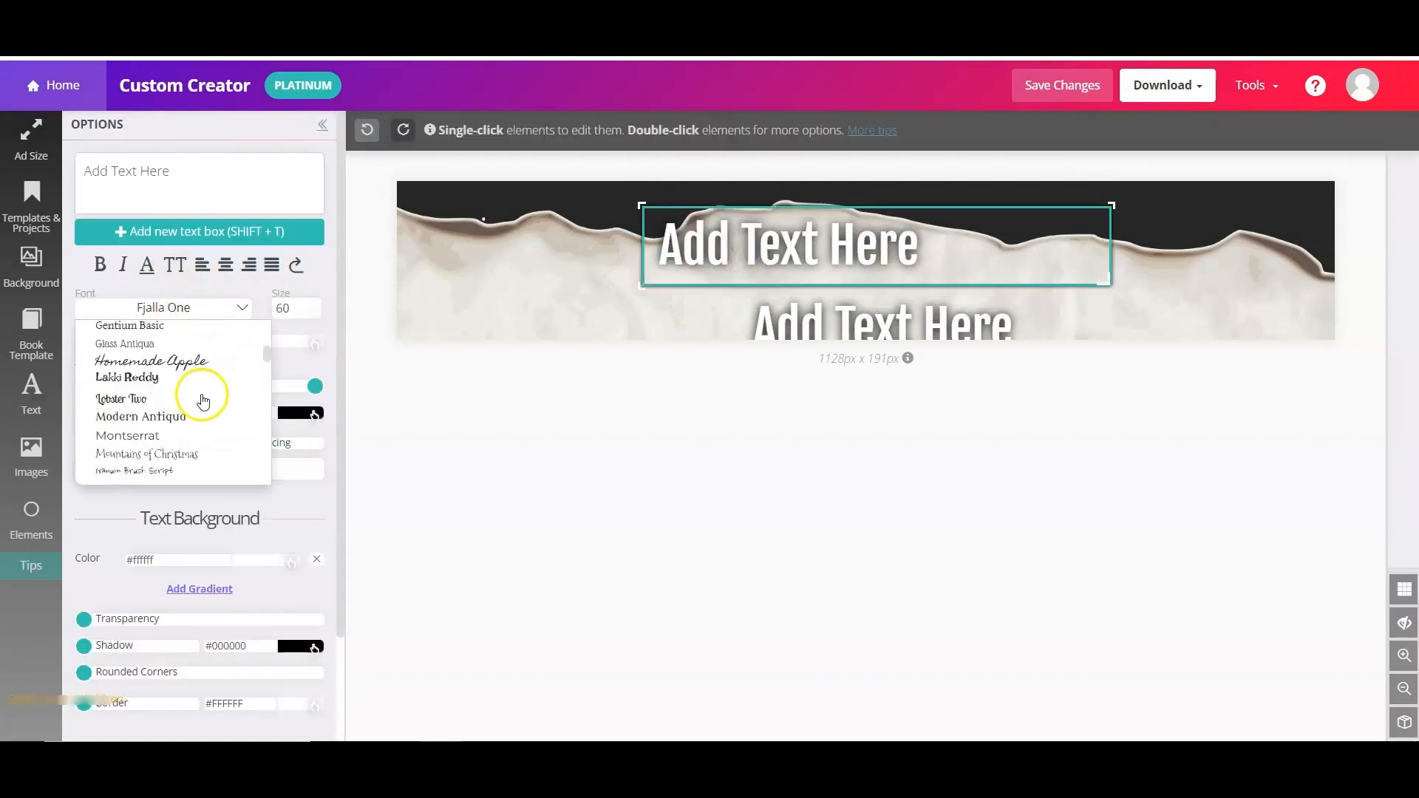
click(149, 459)
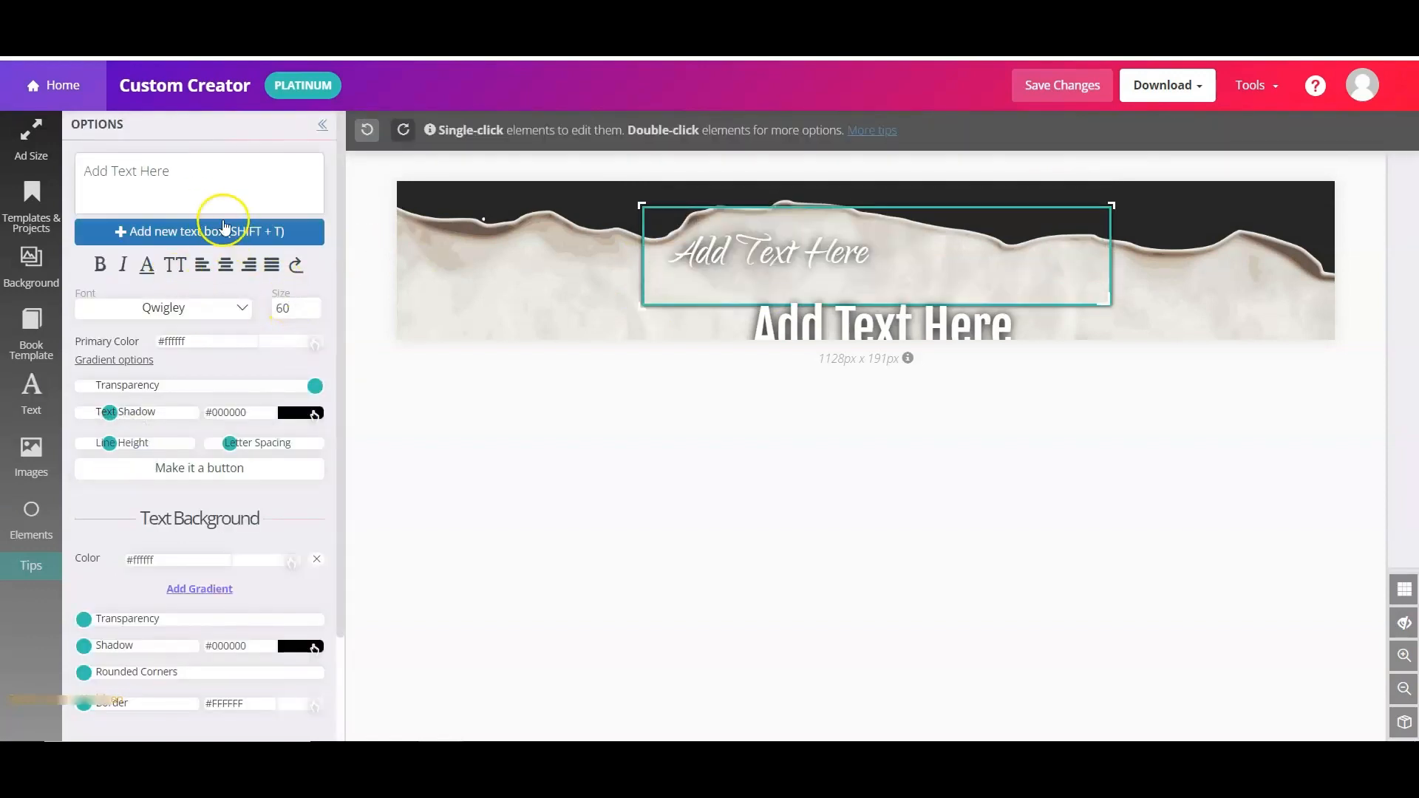
- Replace the top placeholder with the author's name at size 107, widened onto one line
drag(191, 170, 84, 172)
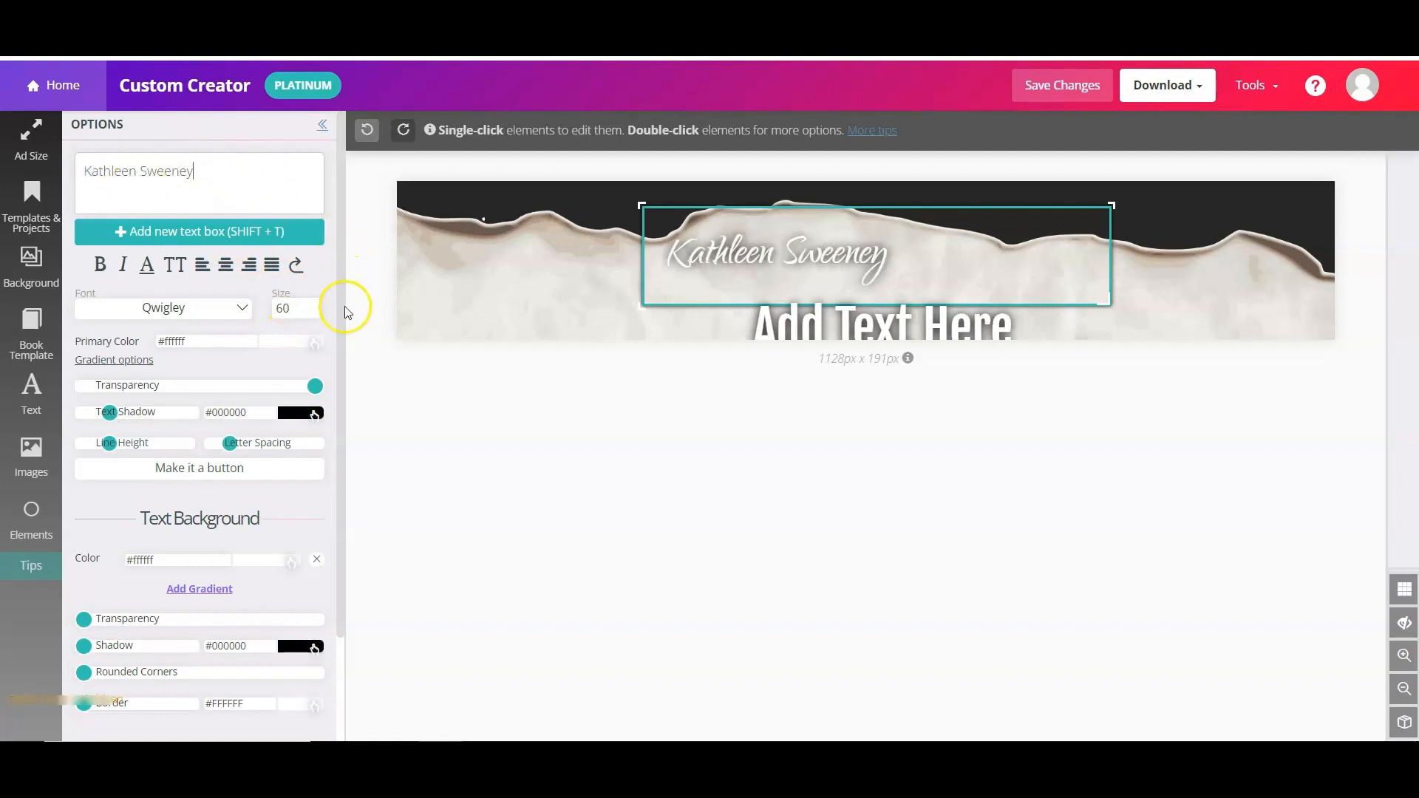
click(313, 304)
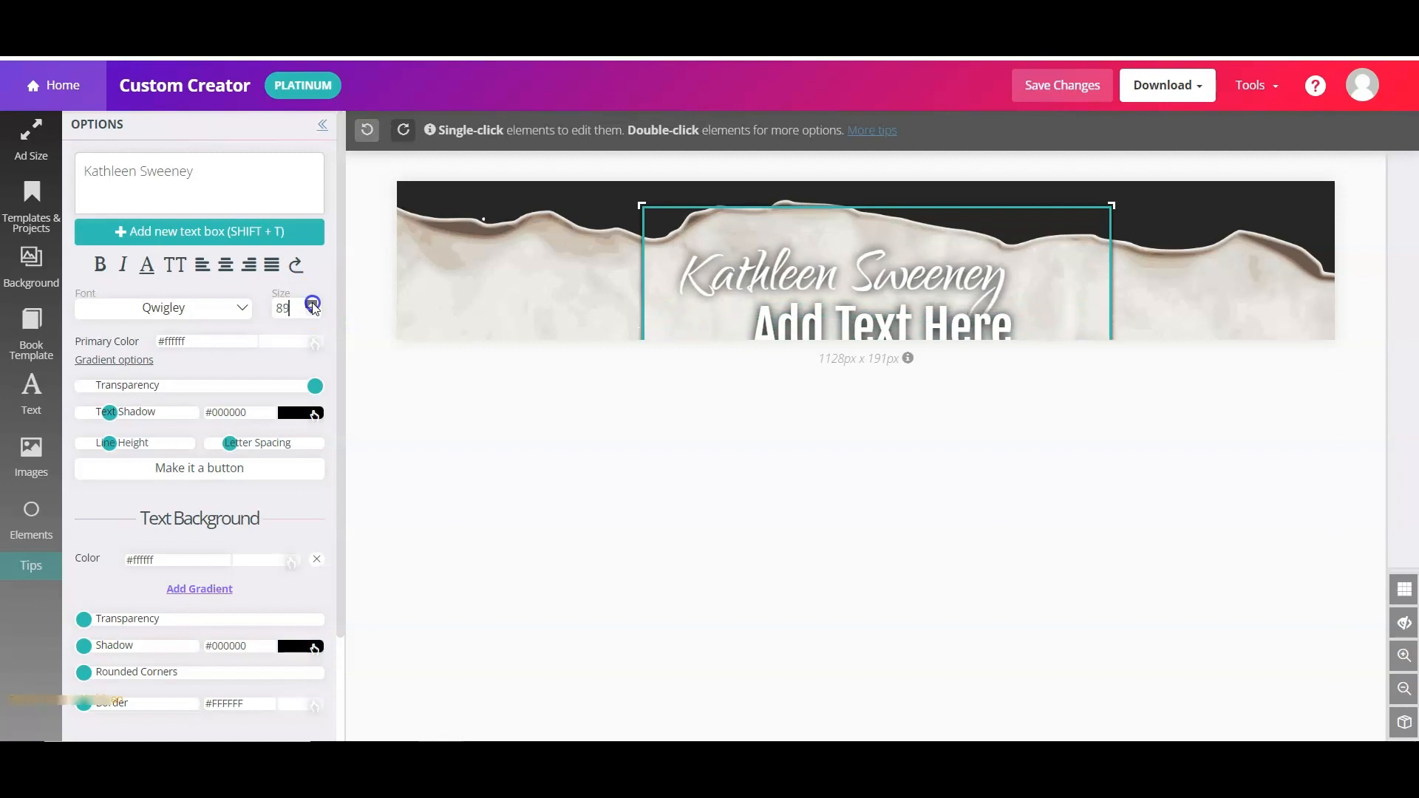
drag(642, 281, 525, 281)
drag(855, 279, 937, 242)
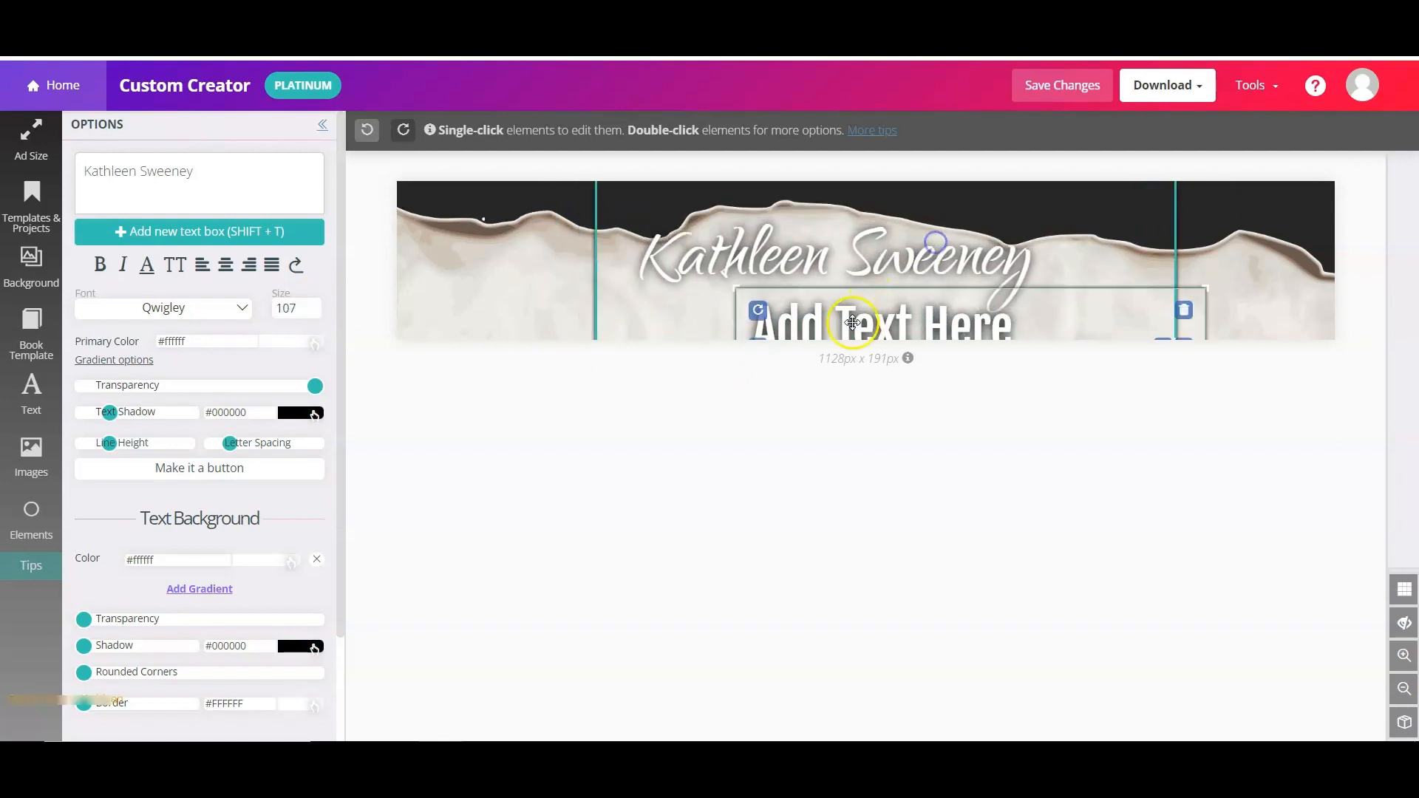
click(760, 309)
- Replace the lower placeholder text with 'Romance Author'
click(198, 170)
drag(197, 171, 63, 183)
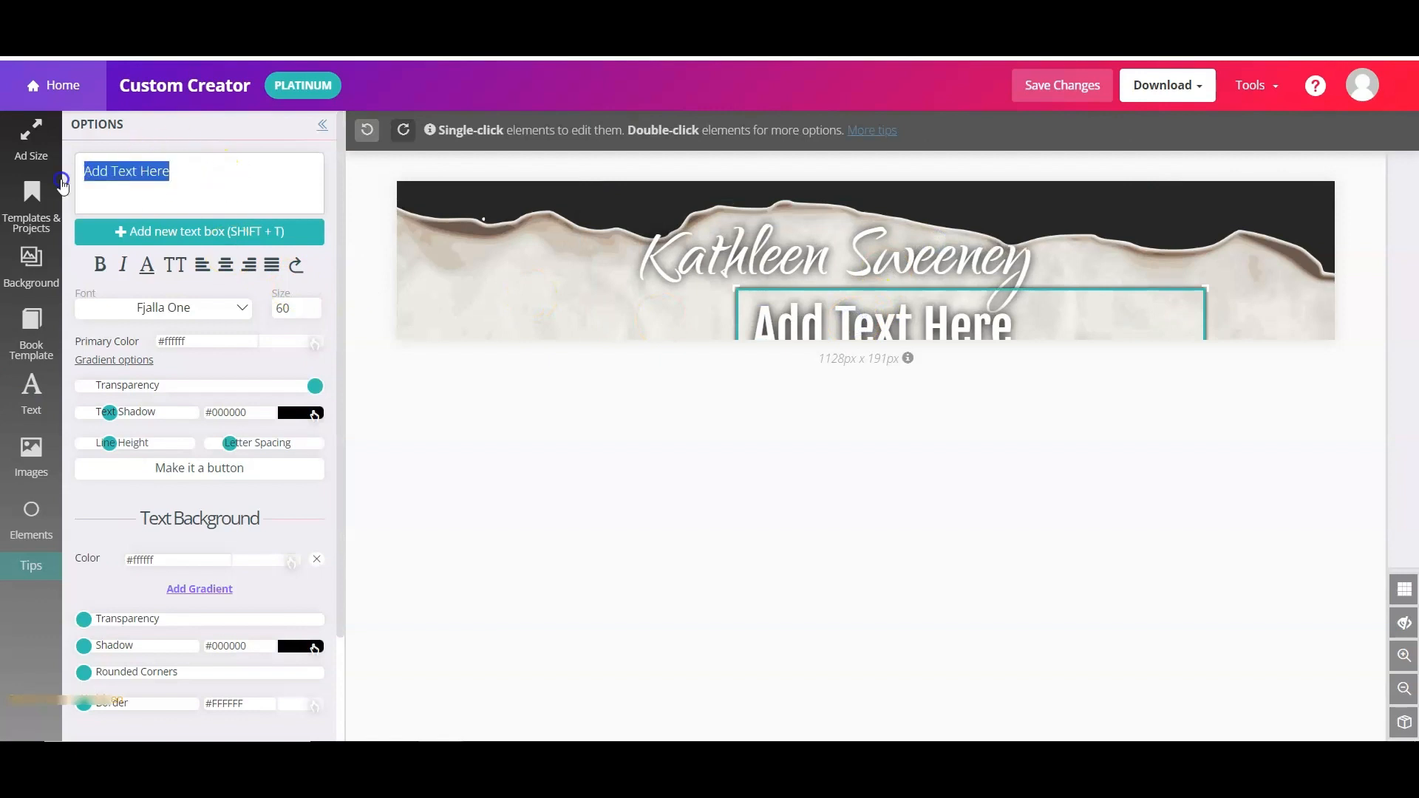
text(Romance AUthor)
key(BackSpace)
key(BackSpace)
key(BackSpace)
key(BackSpace)
key(BackSpace)
text(uthor)
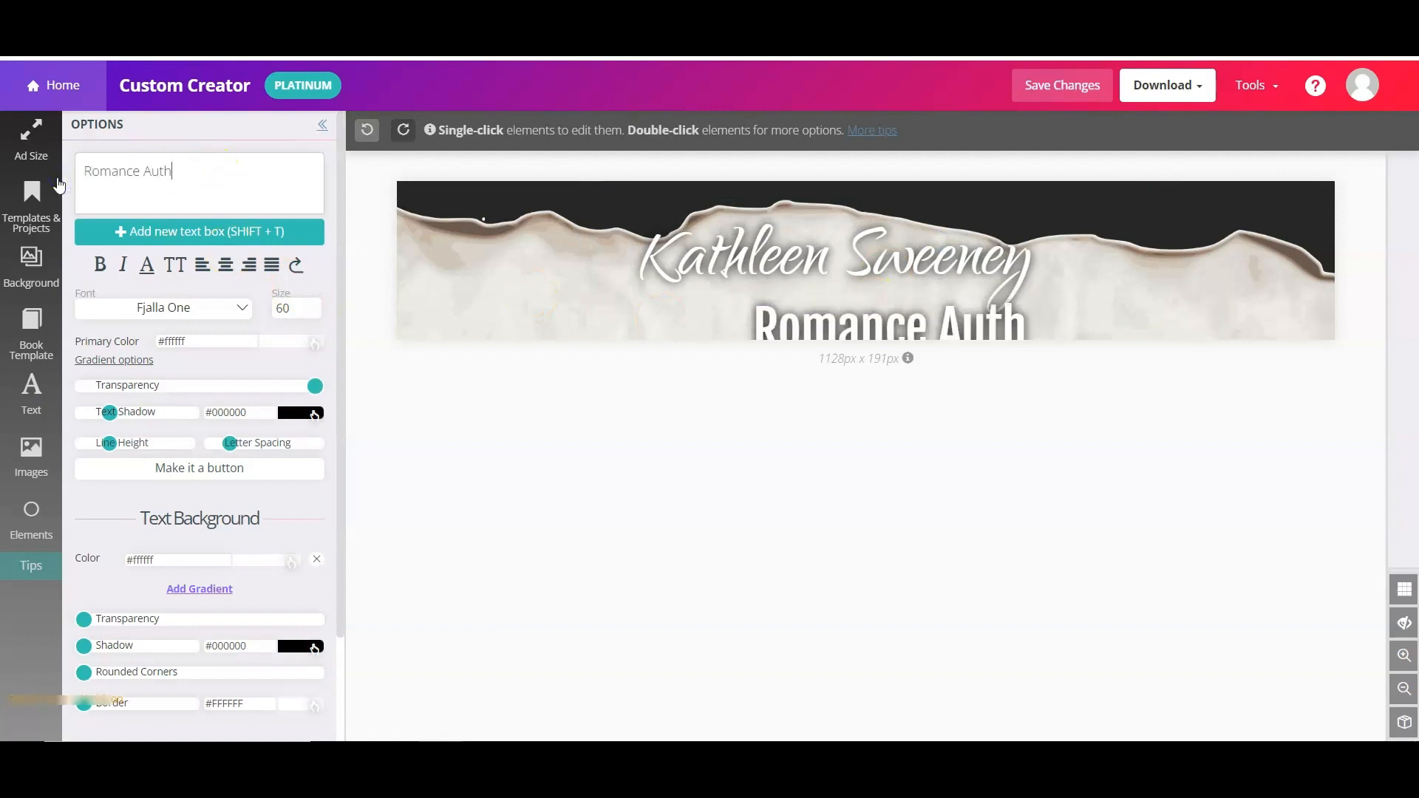
- Set the subtitle to Montserrat size 36 and centre-align both the subtitle and name
click(196, 316)
scroll(140, 383, down, 4)
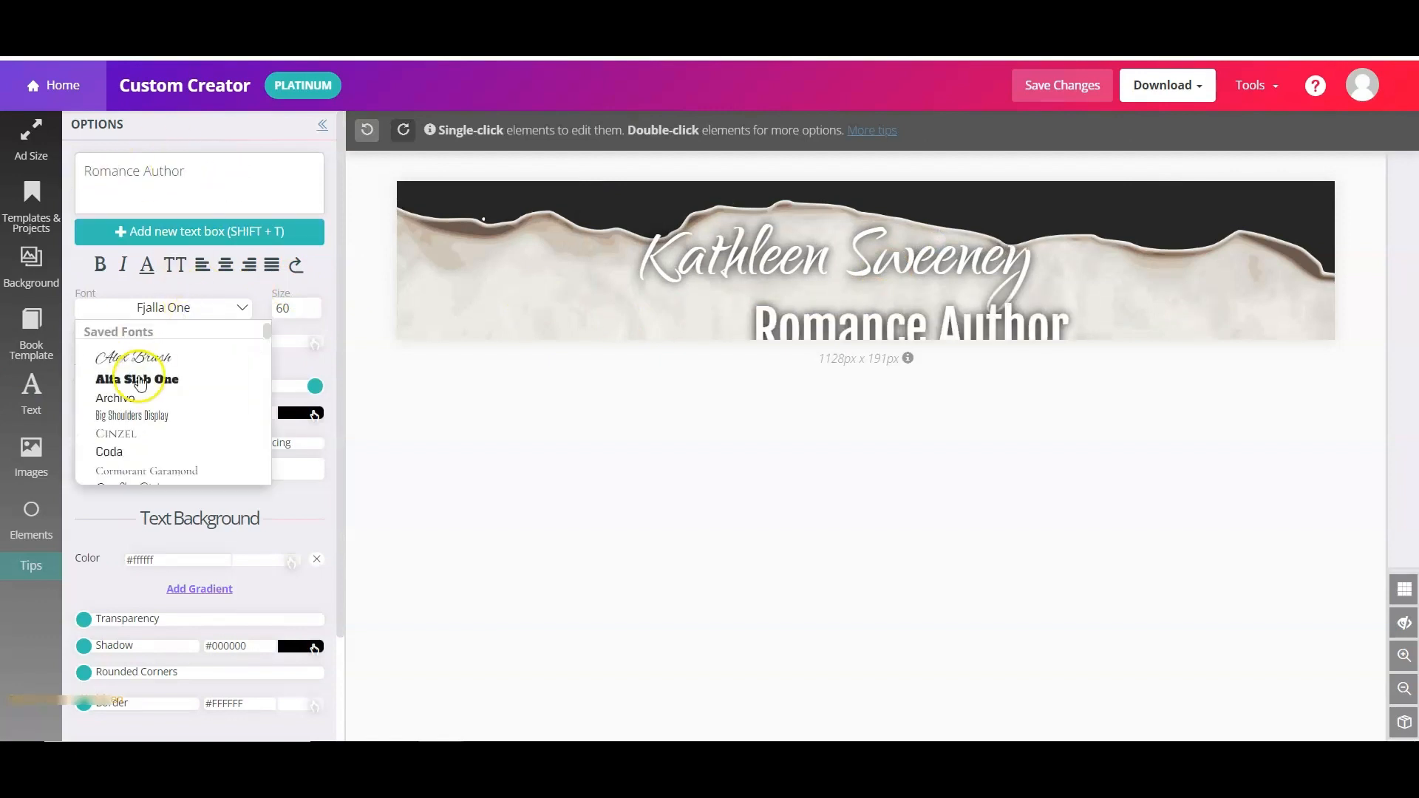
click(148, 436)
click(310, 313)
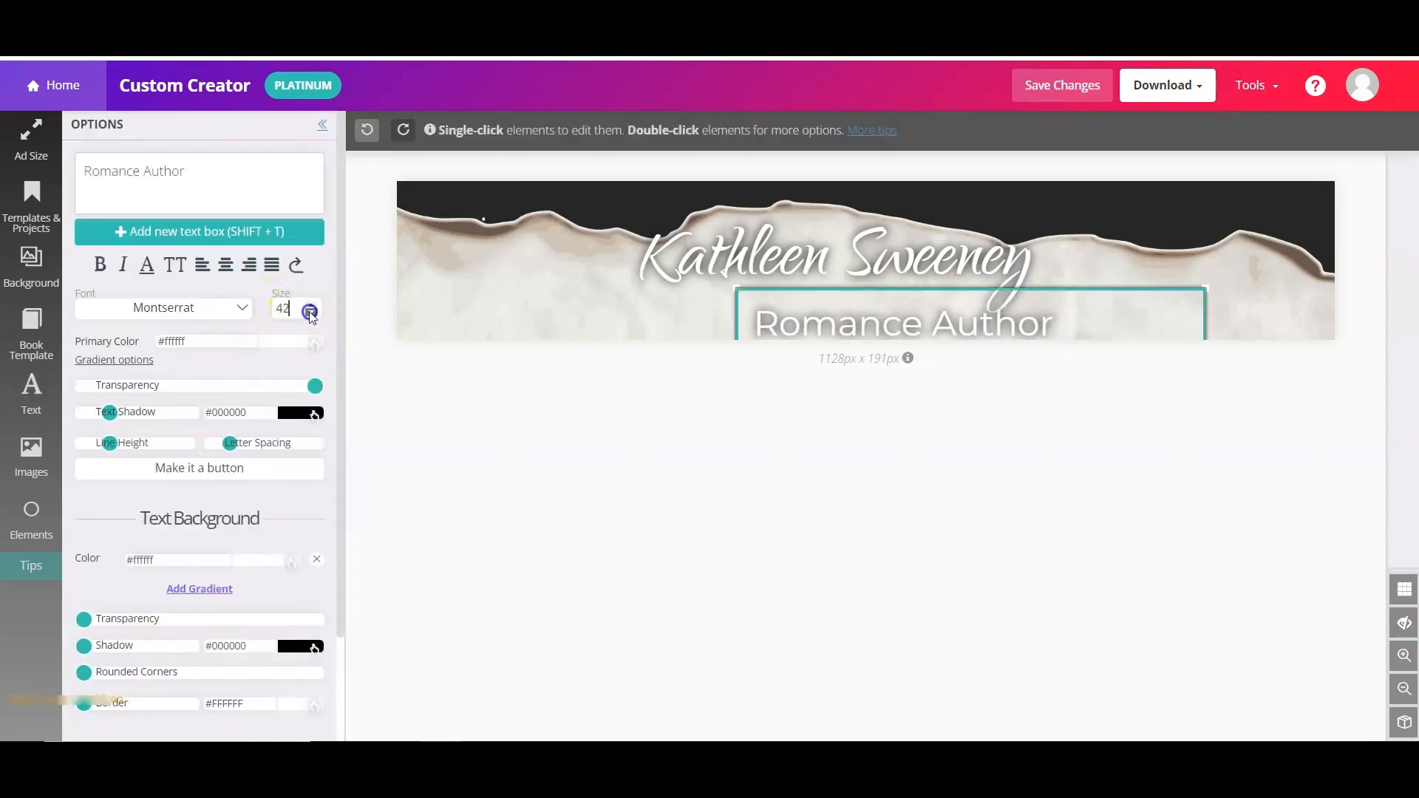
drag(909, 324, 806, 325)
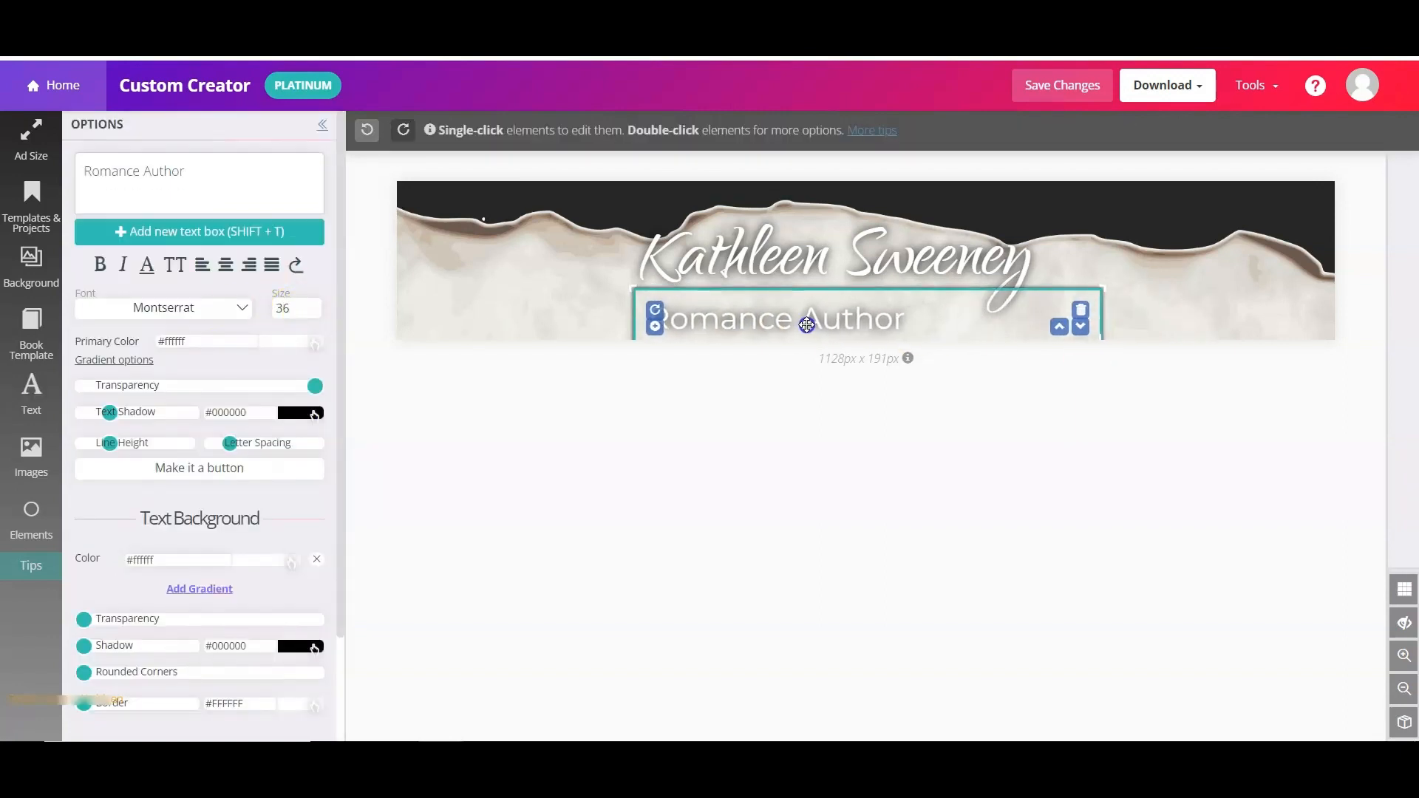
click(225, 266)
click(835, 255)
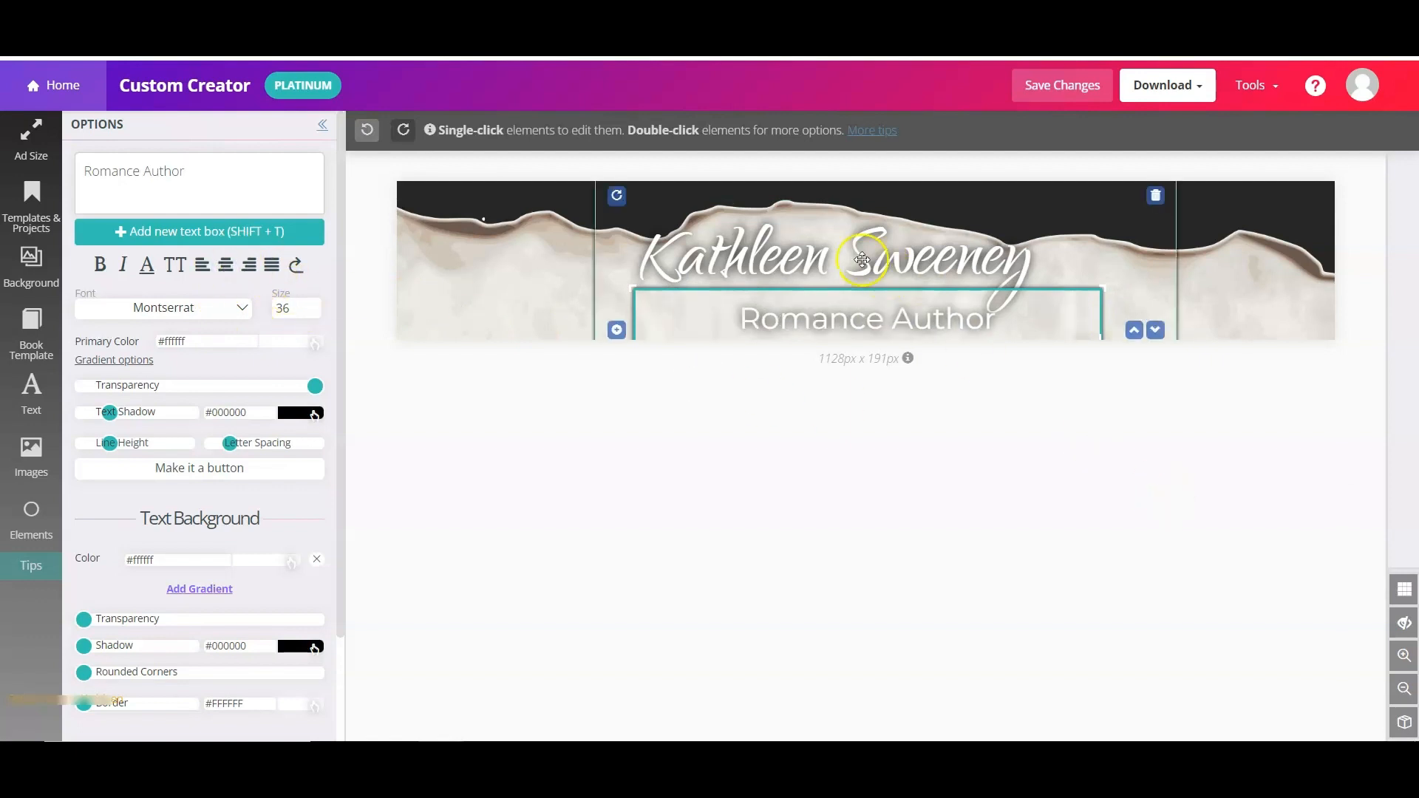
click(225, 266)
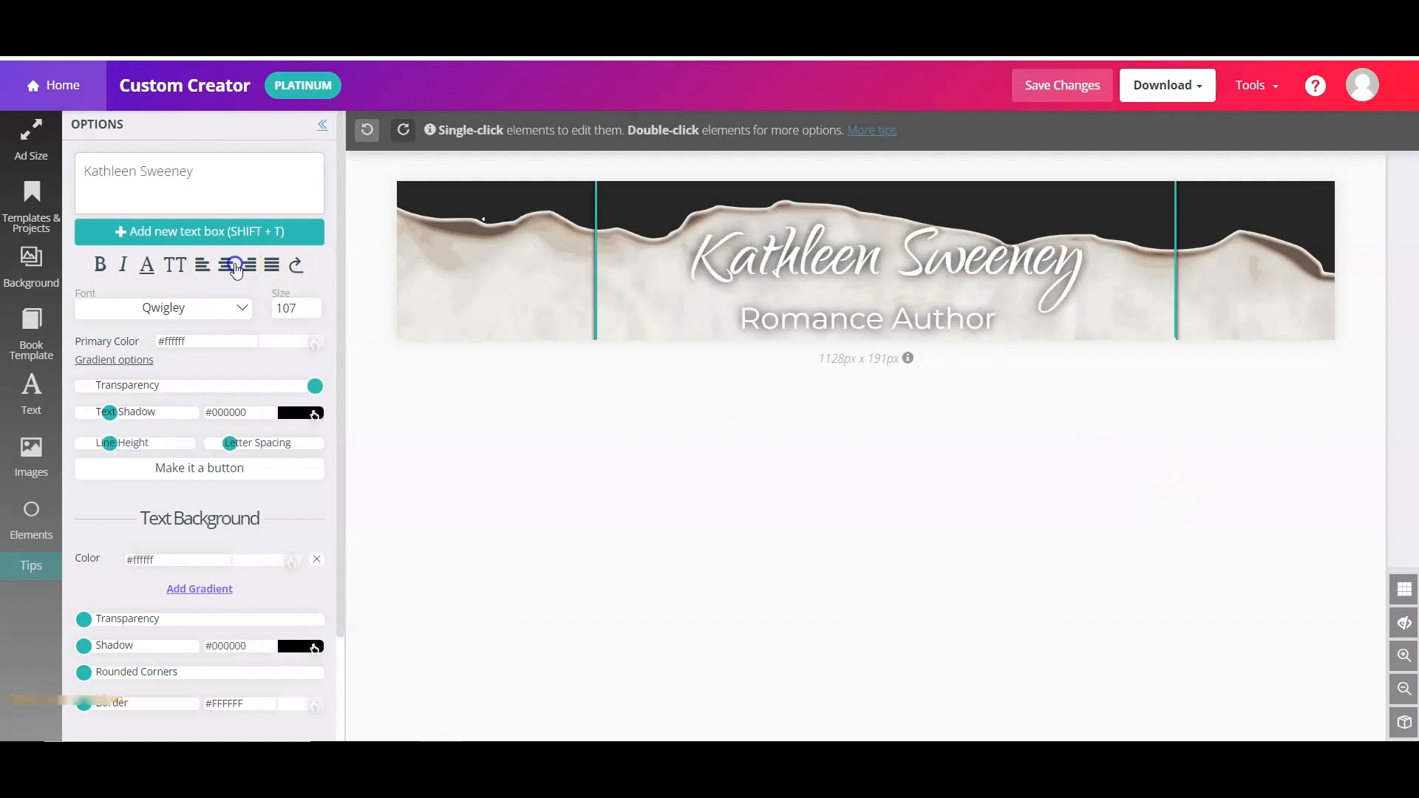
- Turn the gridlines off and nudge the author name slightly left
click(1404, 591)
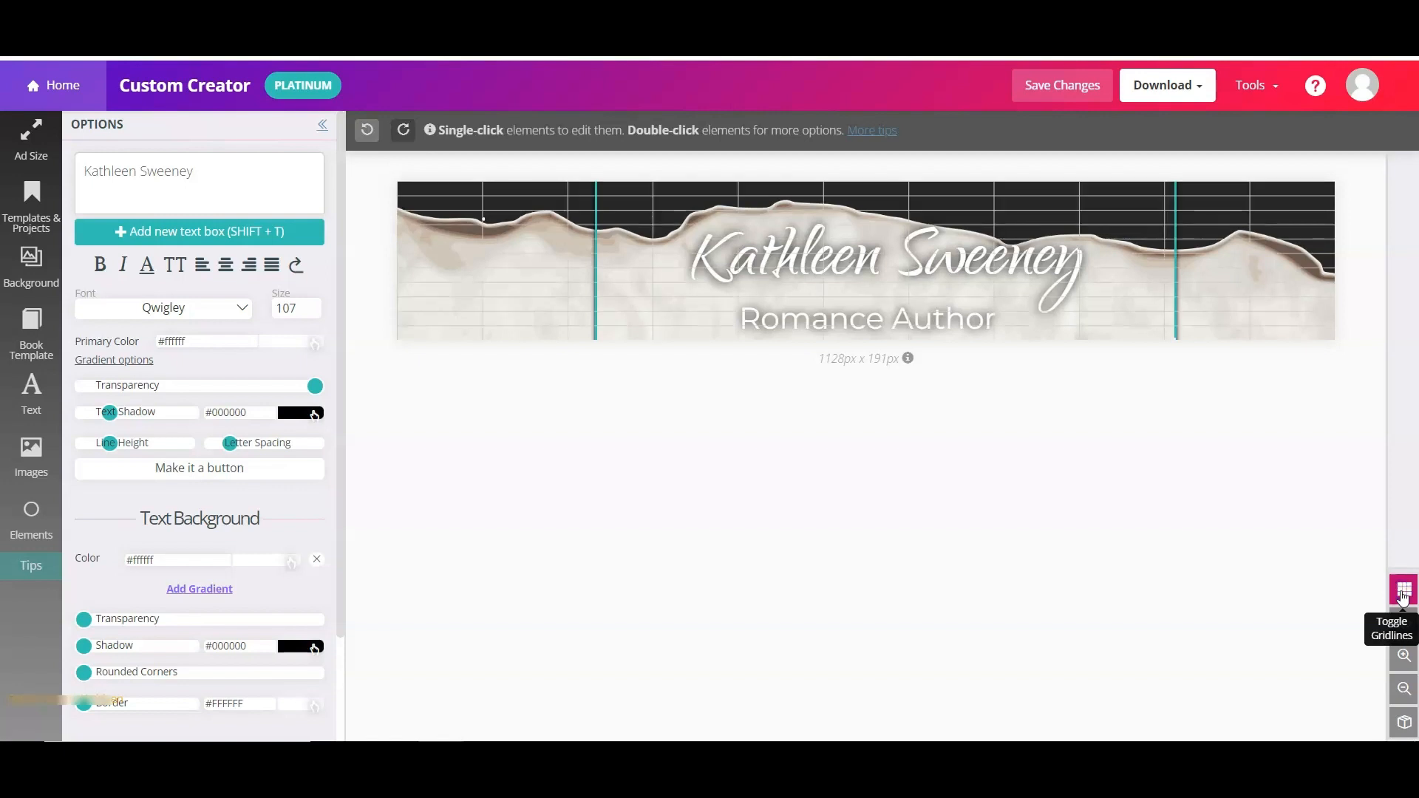
click(1403, 591)
drag(897, 269, 889, 310)
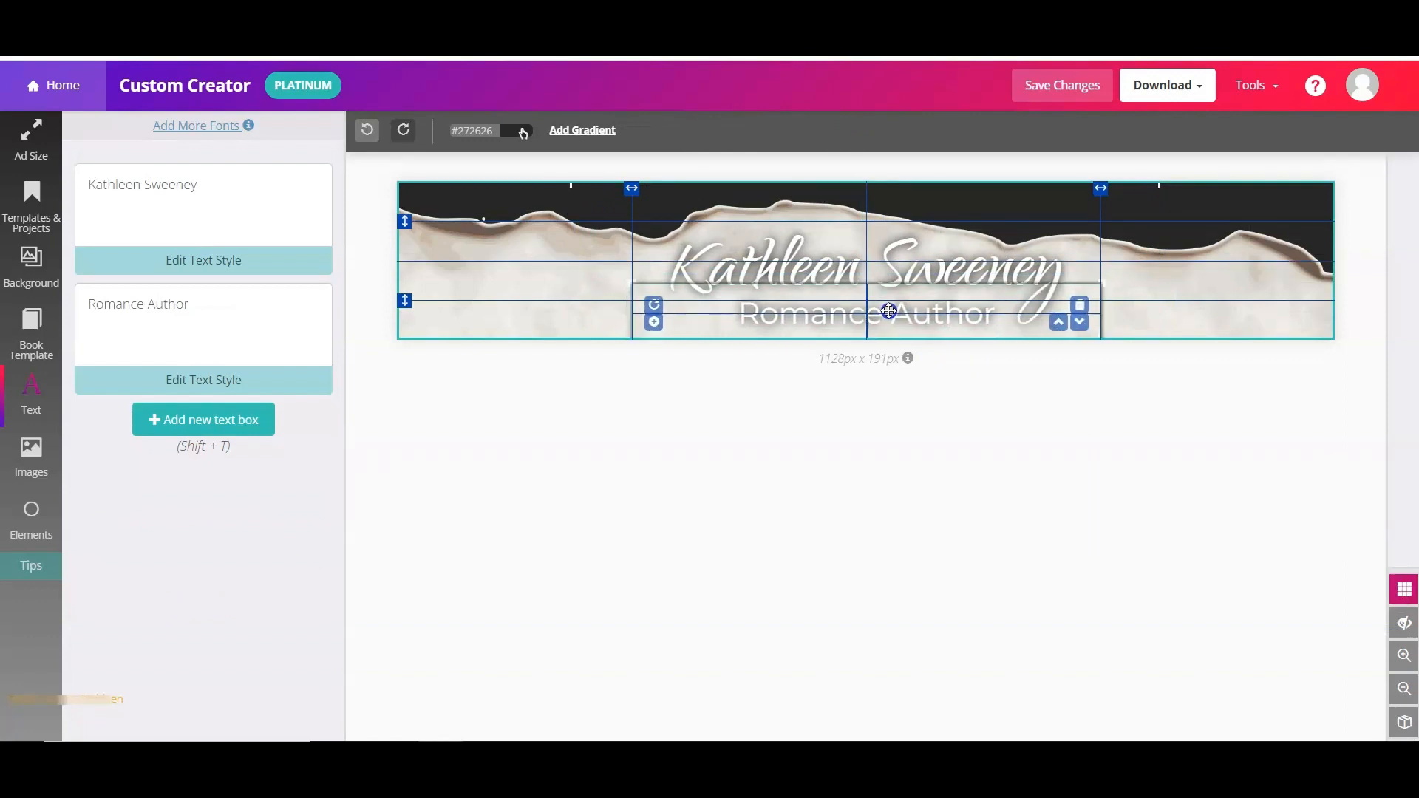
click(1024, 459)
- Keep out-of-frame overflow hidden and bring up the author name's text settings
click(1403, 622)
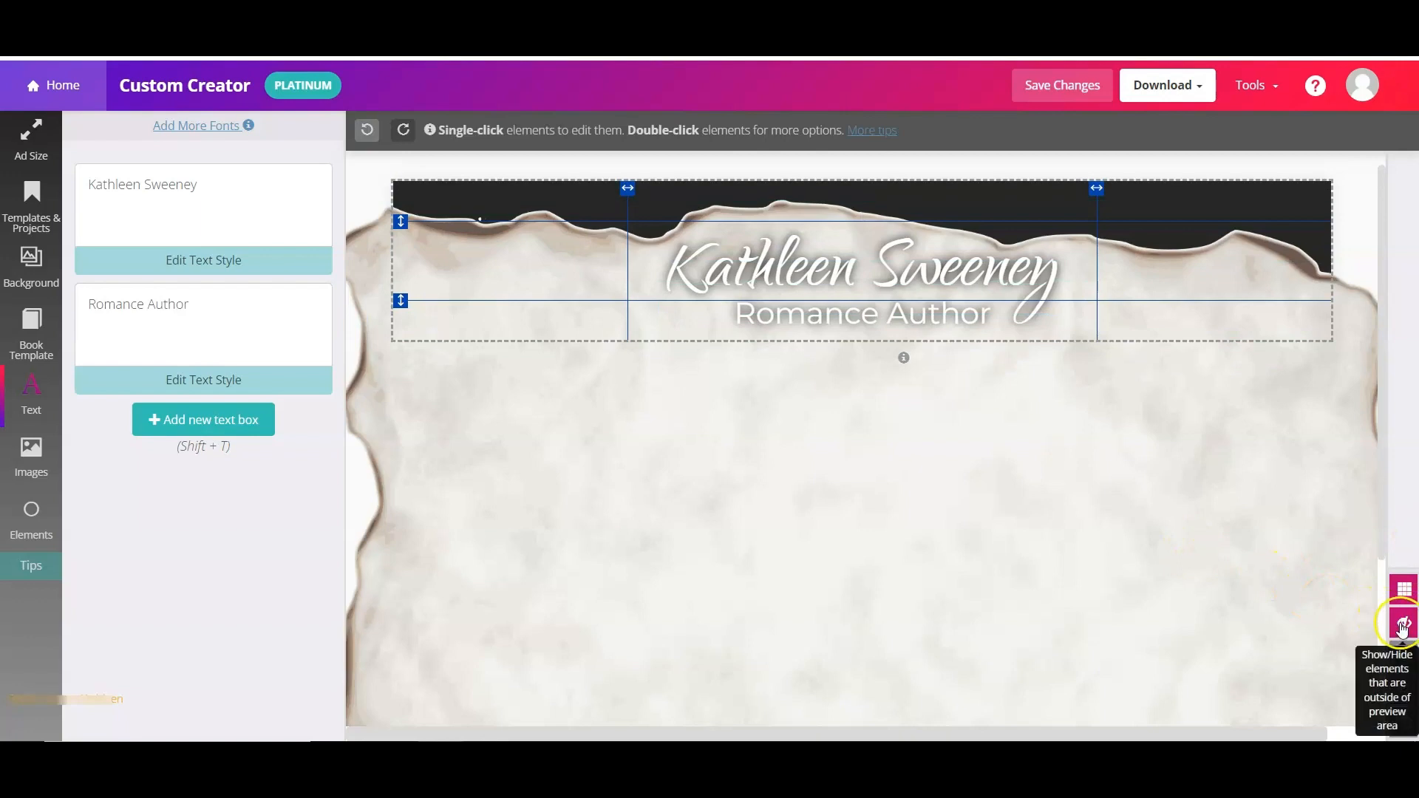
click(1403, 624)
click(1273, 538)
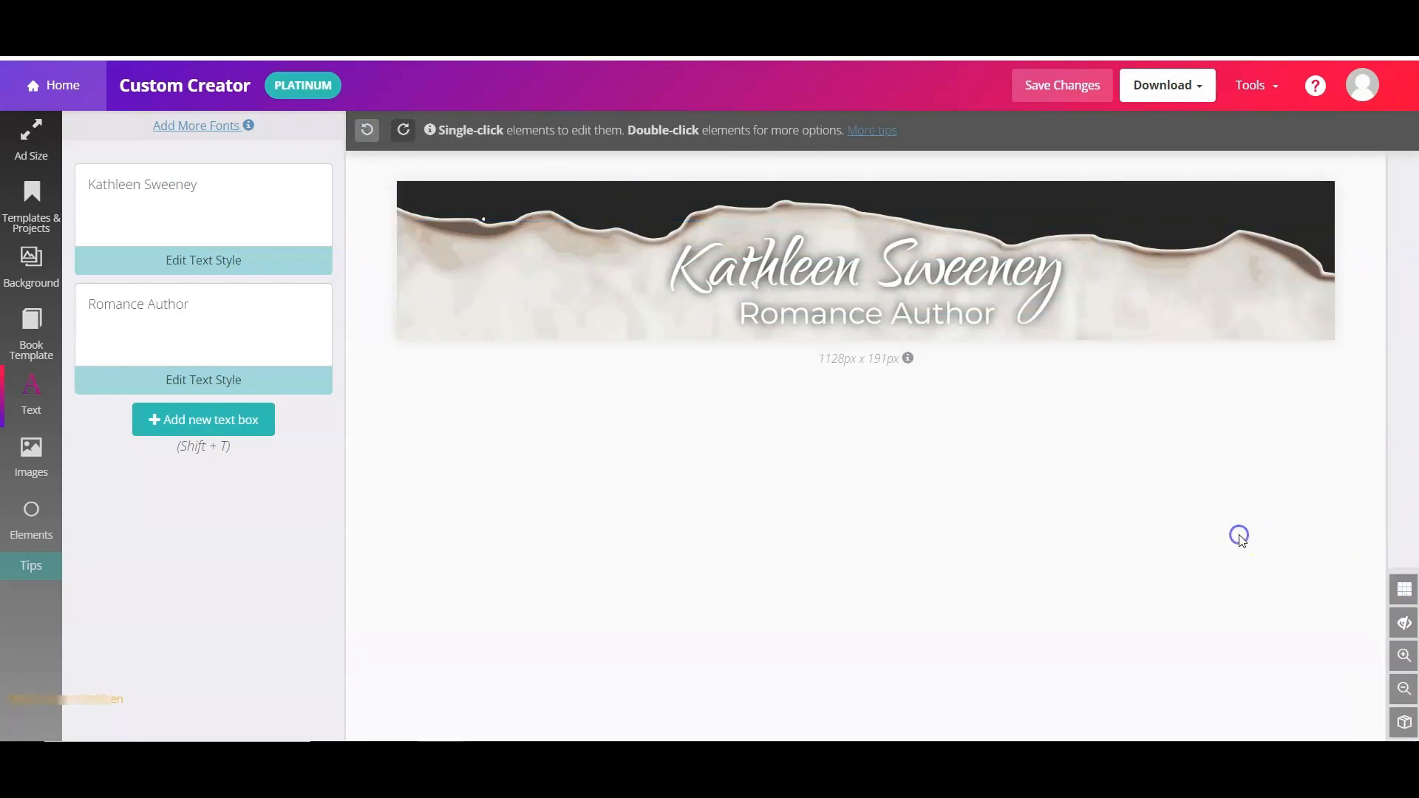
click(754, 272)
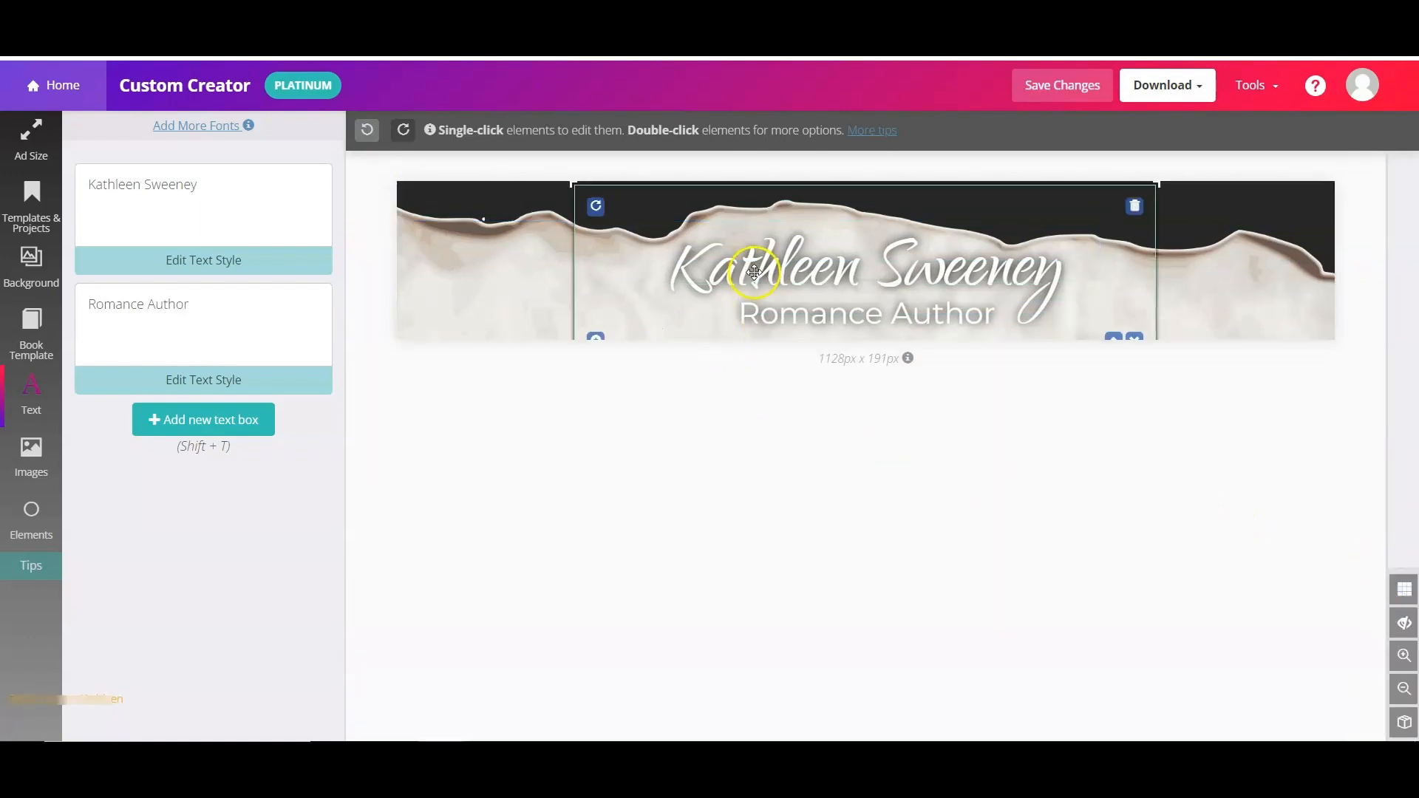
double_click(754, 268)
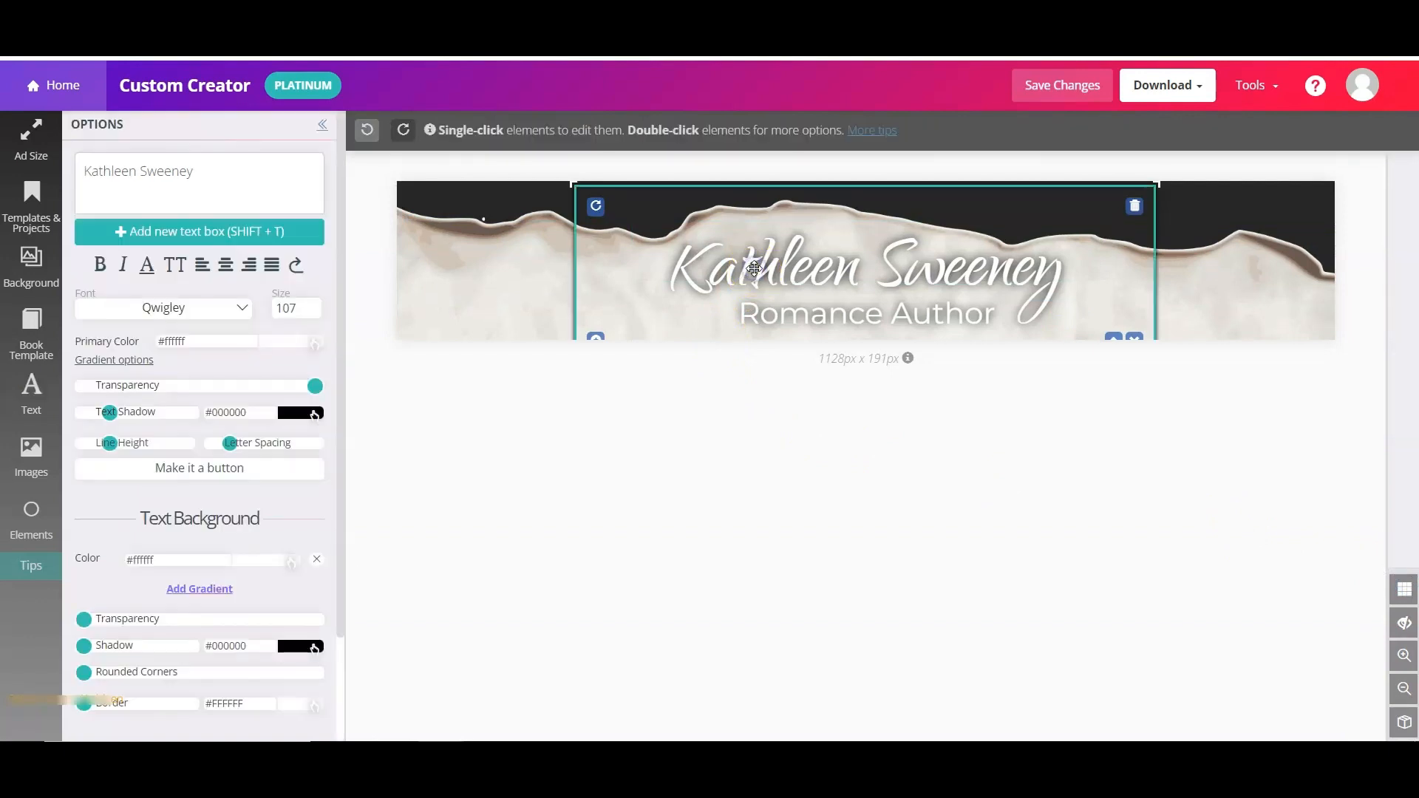
- Make the author name near-black #171717 with its text shadow off
click(285, 346)
click(265, 452)
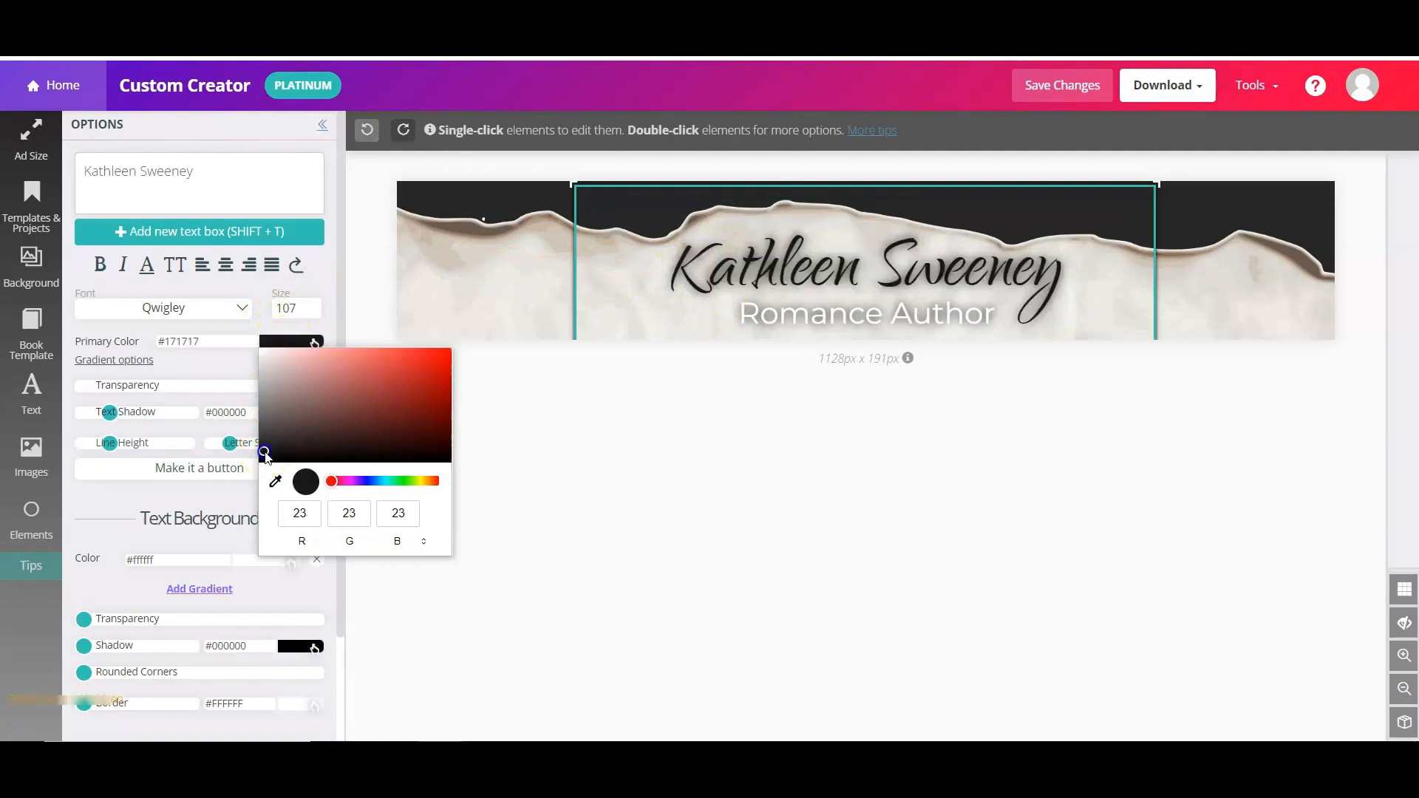
click(109, 412)
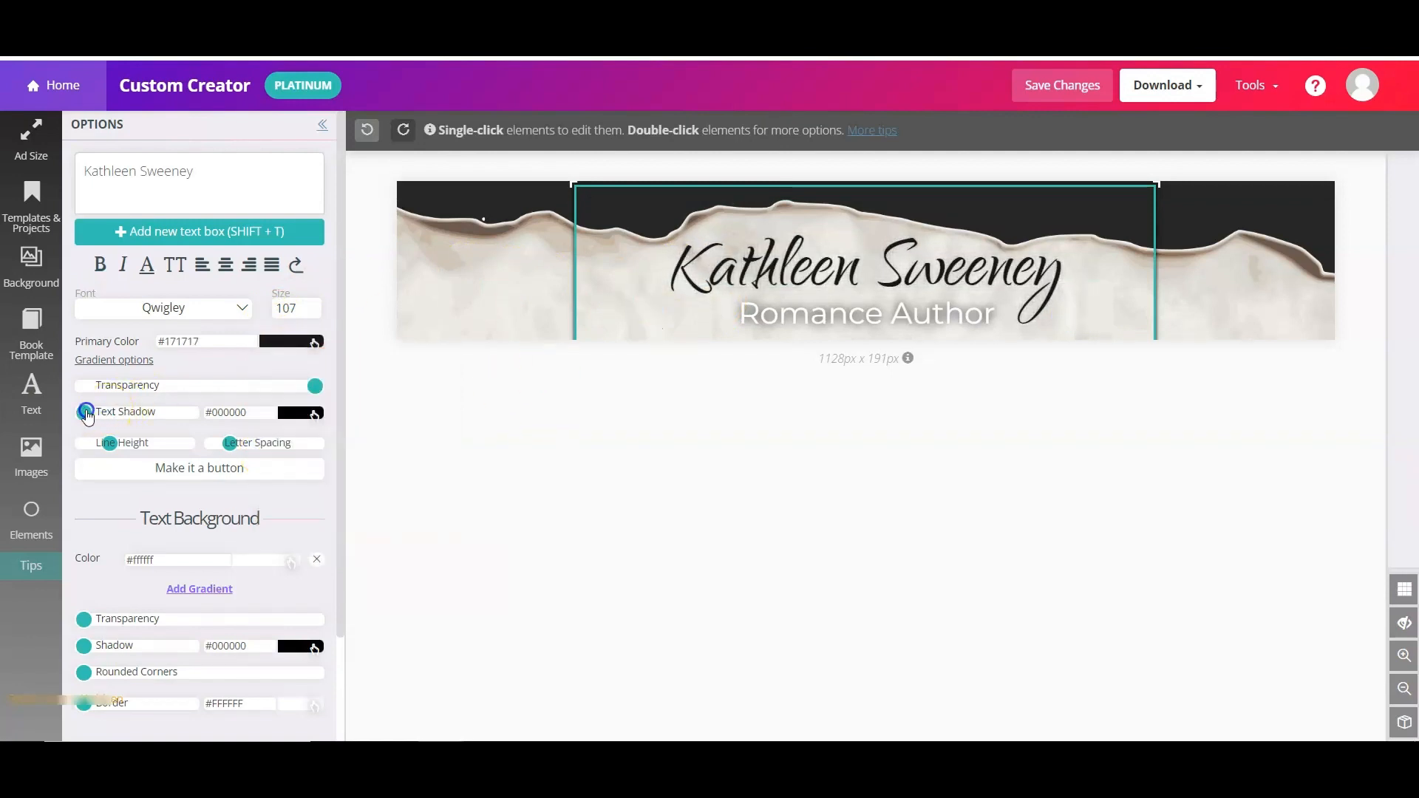
- Colour the Romance Author subtitle dark #272626 with its text shadow slid to zero
click(793, 317)
click(283, 345)
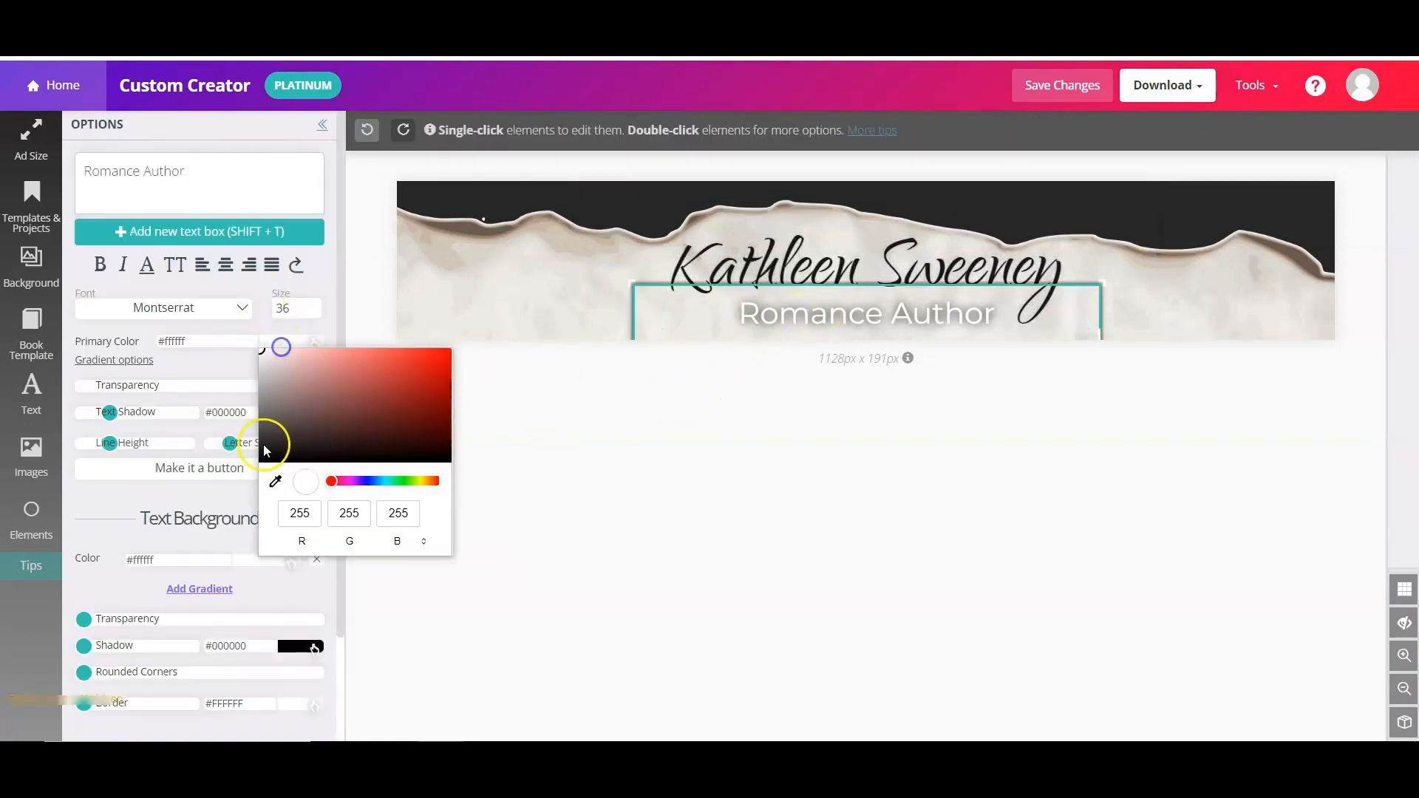
click(265, 445)
drag(109, 411, 72, 410)
click(985, 426)
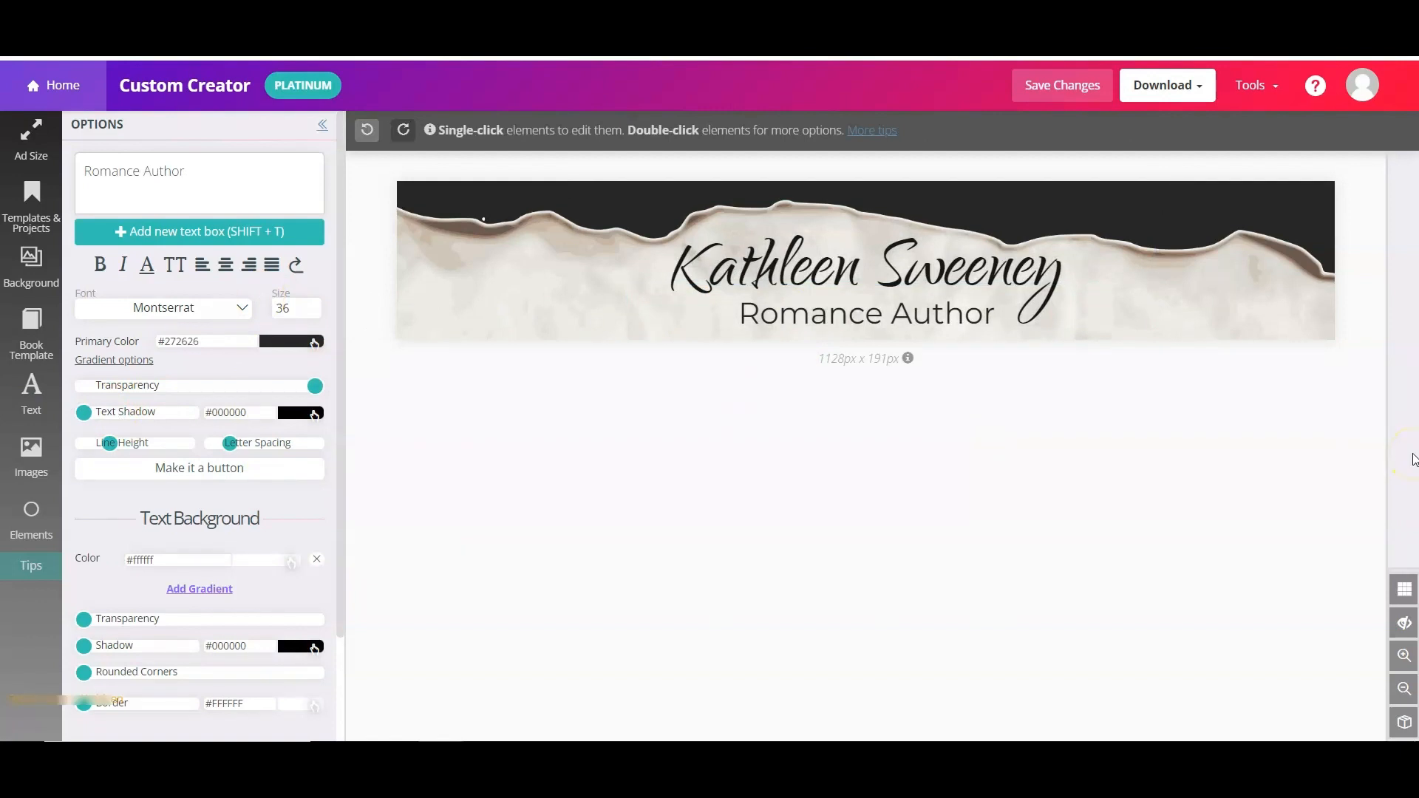
click(809, 258)
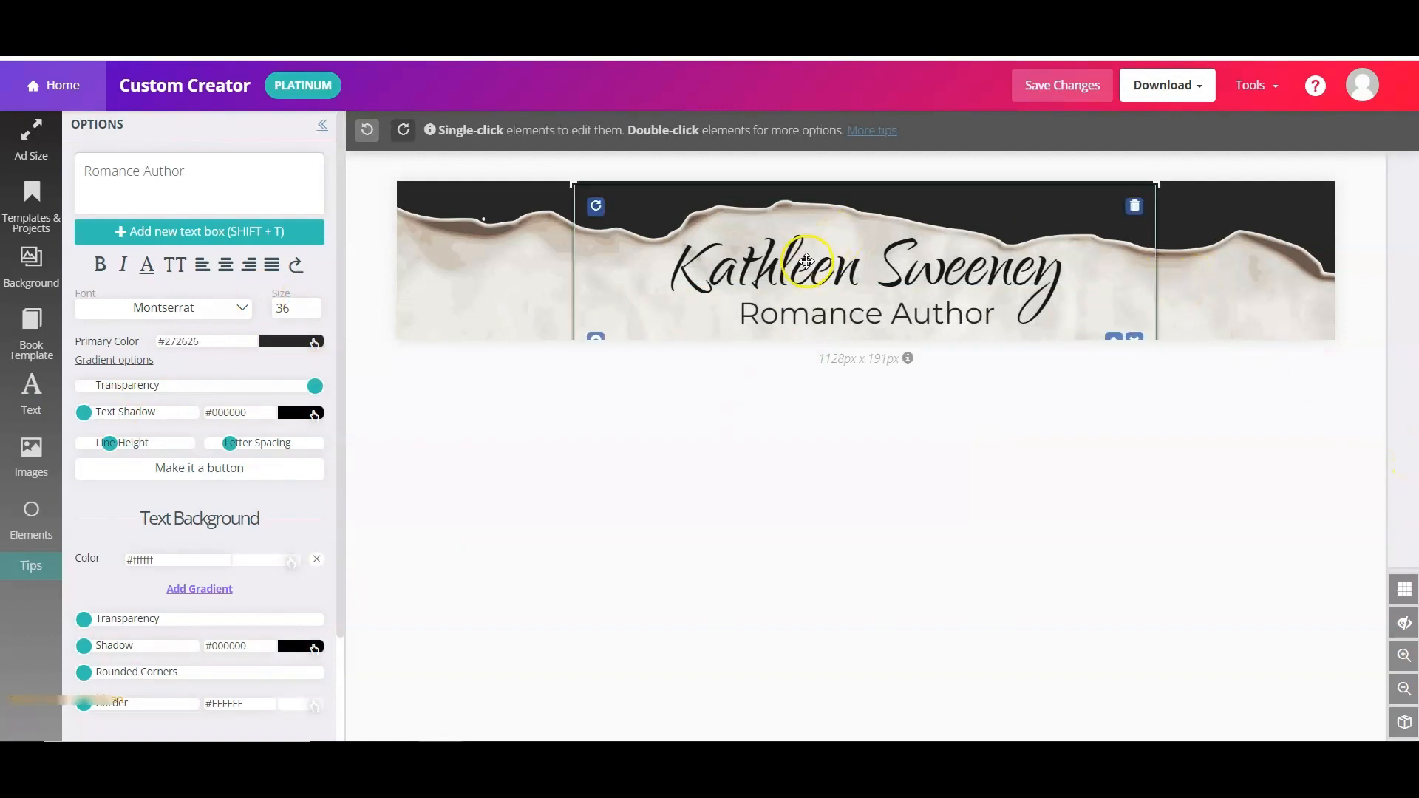
click(806, 261)
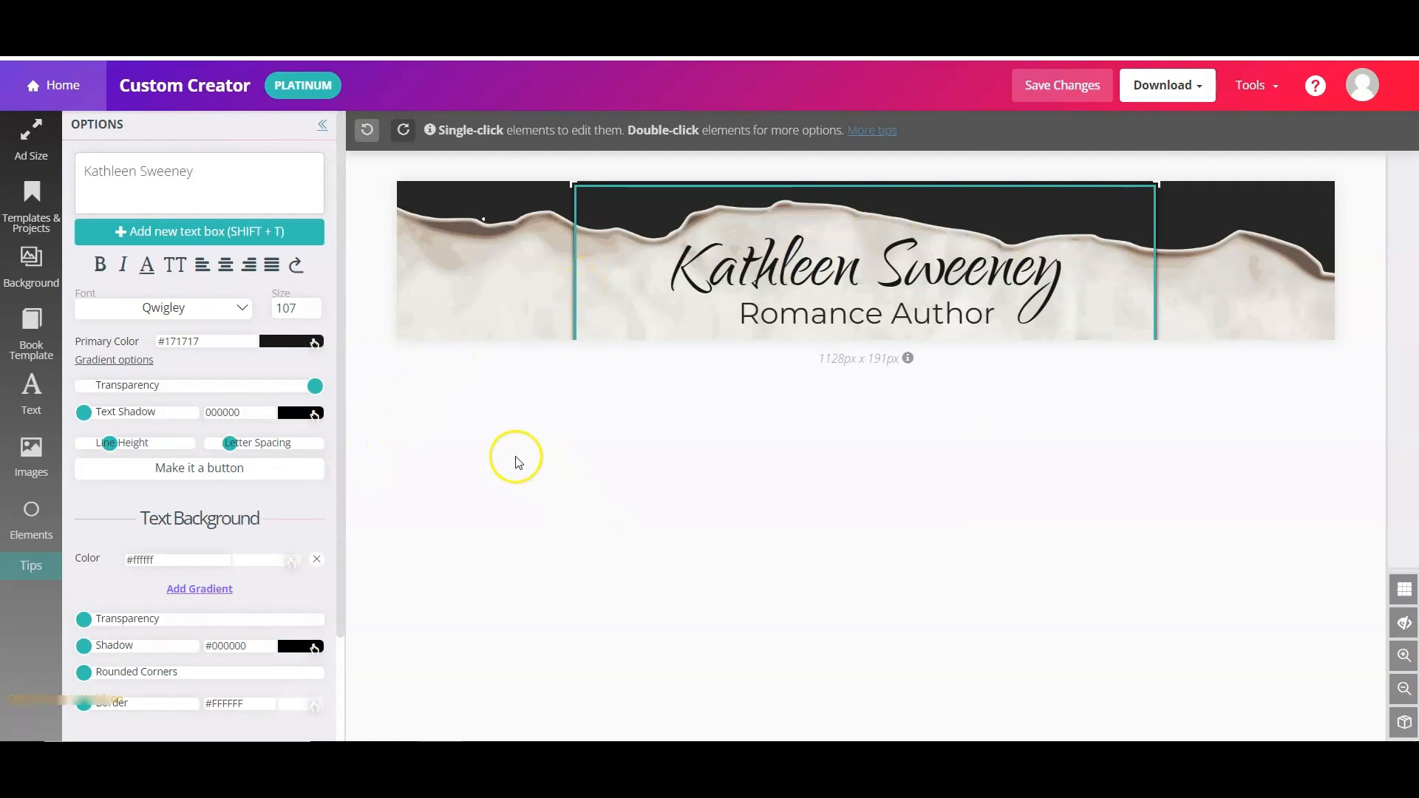
- Give the author name a softened crimson #e91640 text shadow after trying several hues
click(299, 413)
click(374, 553)
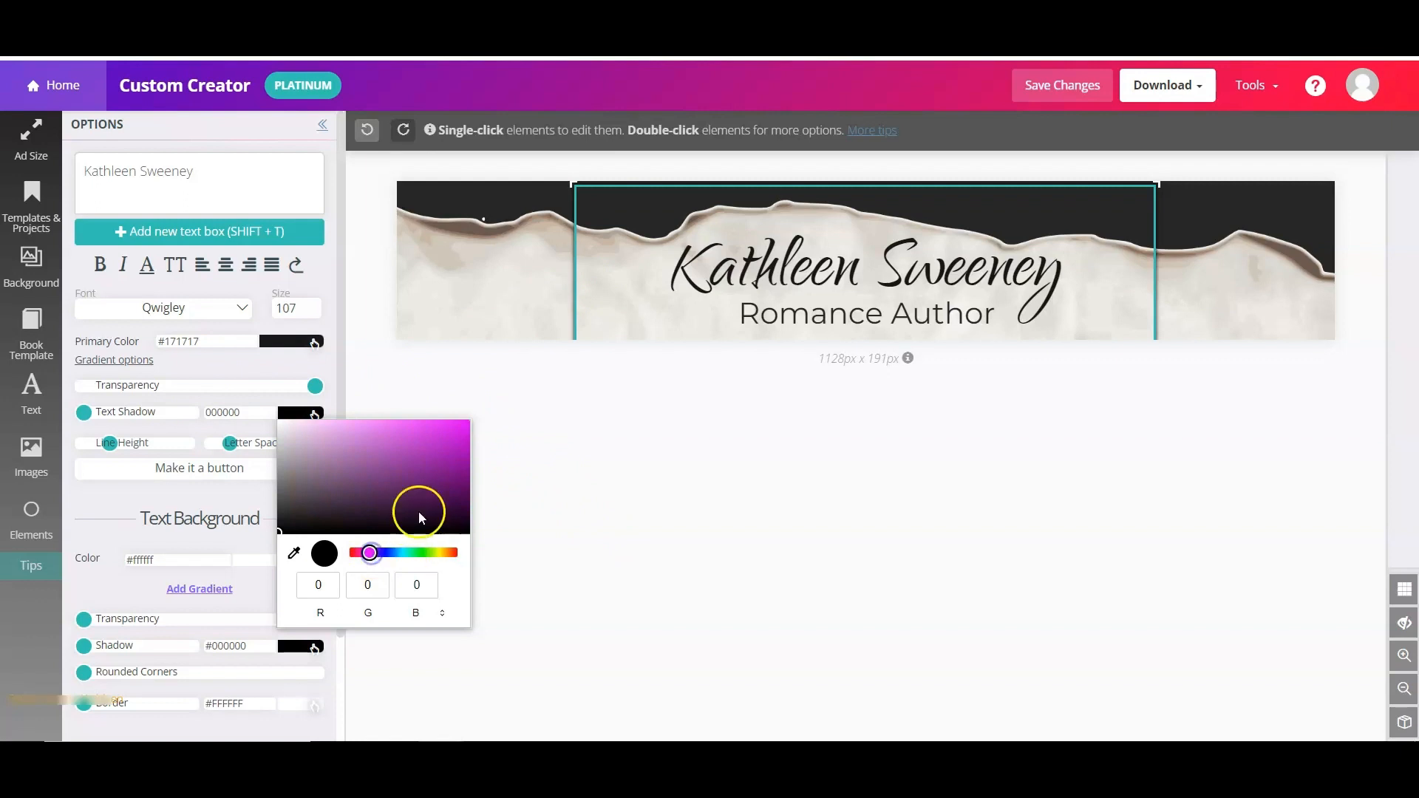
drag(84, 411, 102, 412)
click(298, 413)
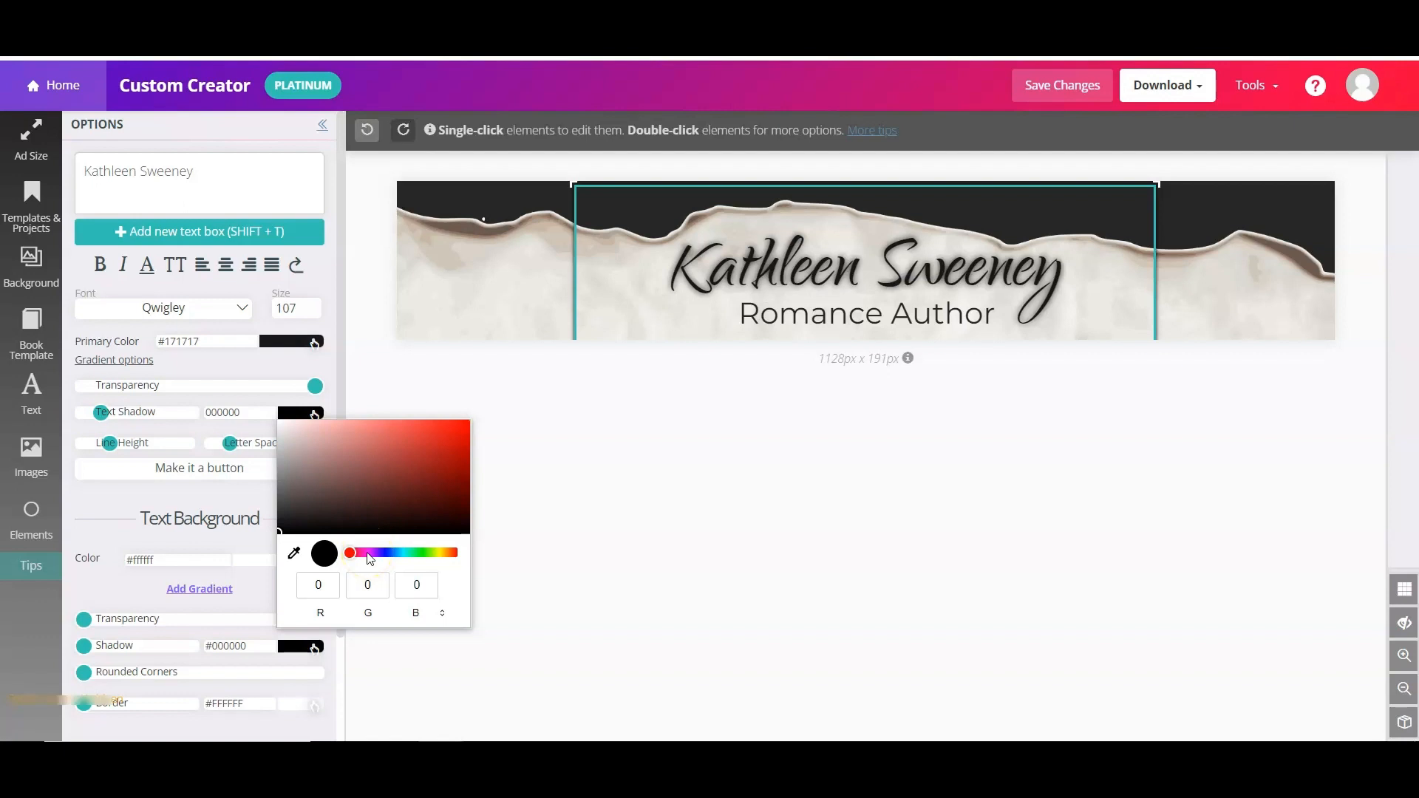
click(367, 553)
click(451, 431)
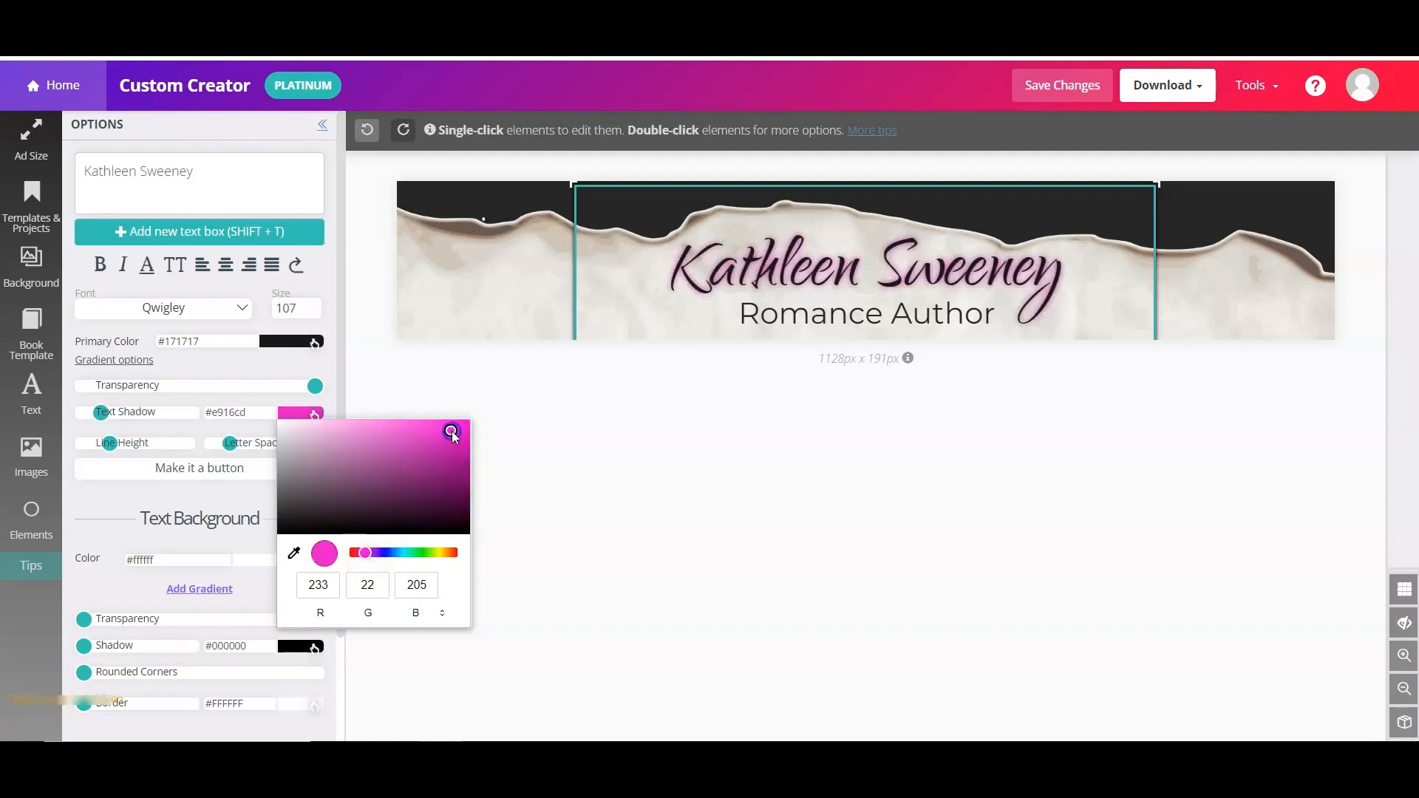
click(384, 552)
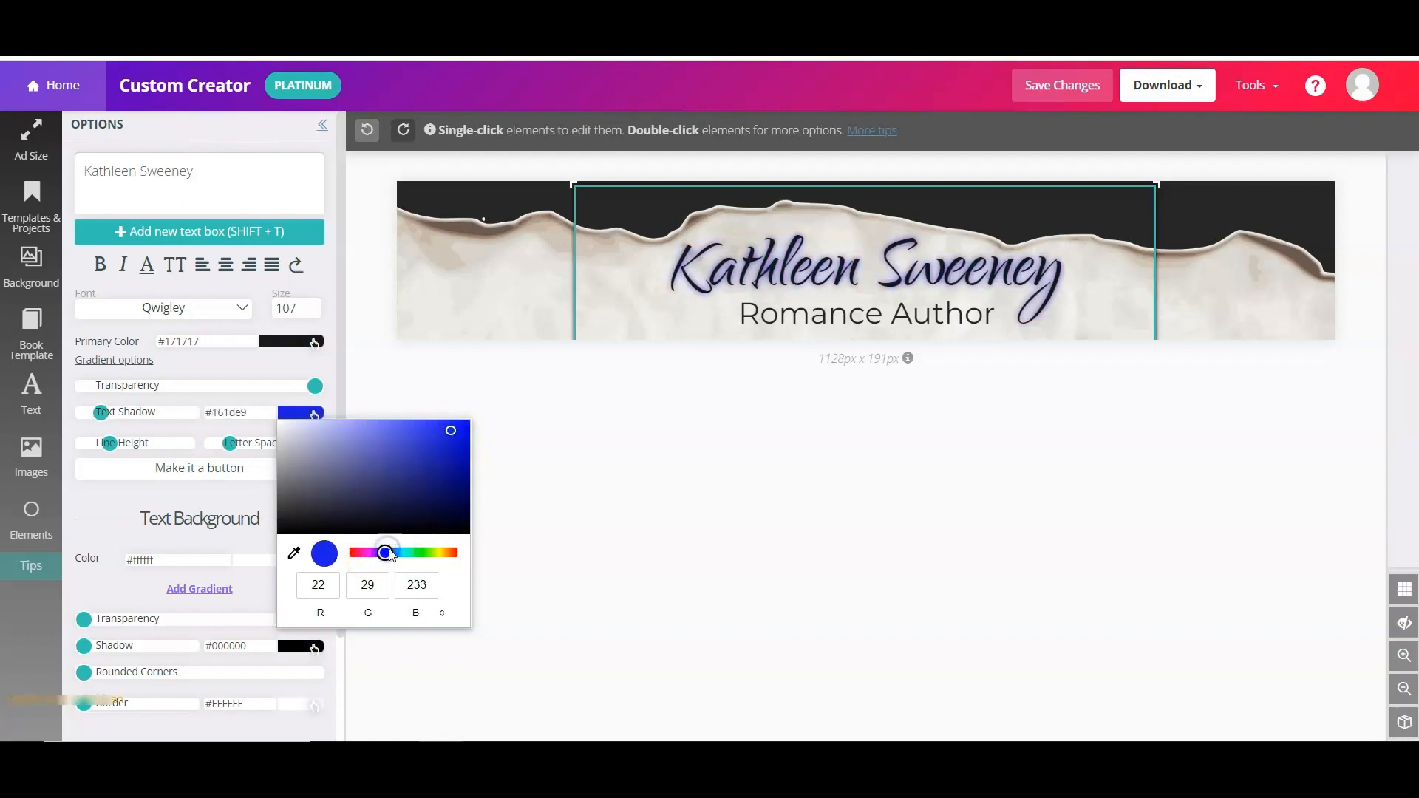
click(452, 554)
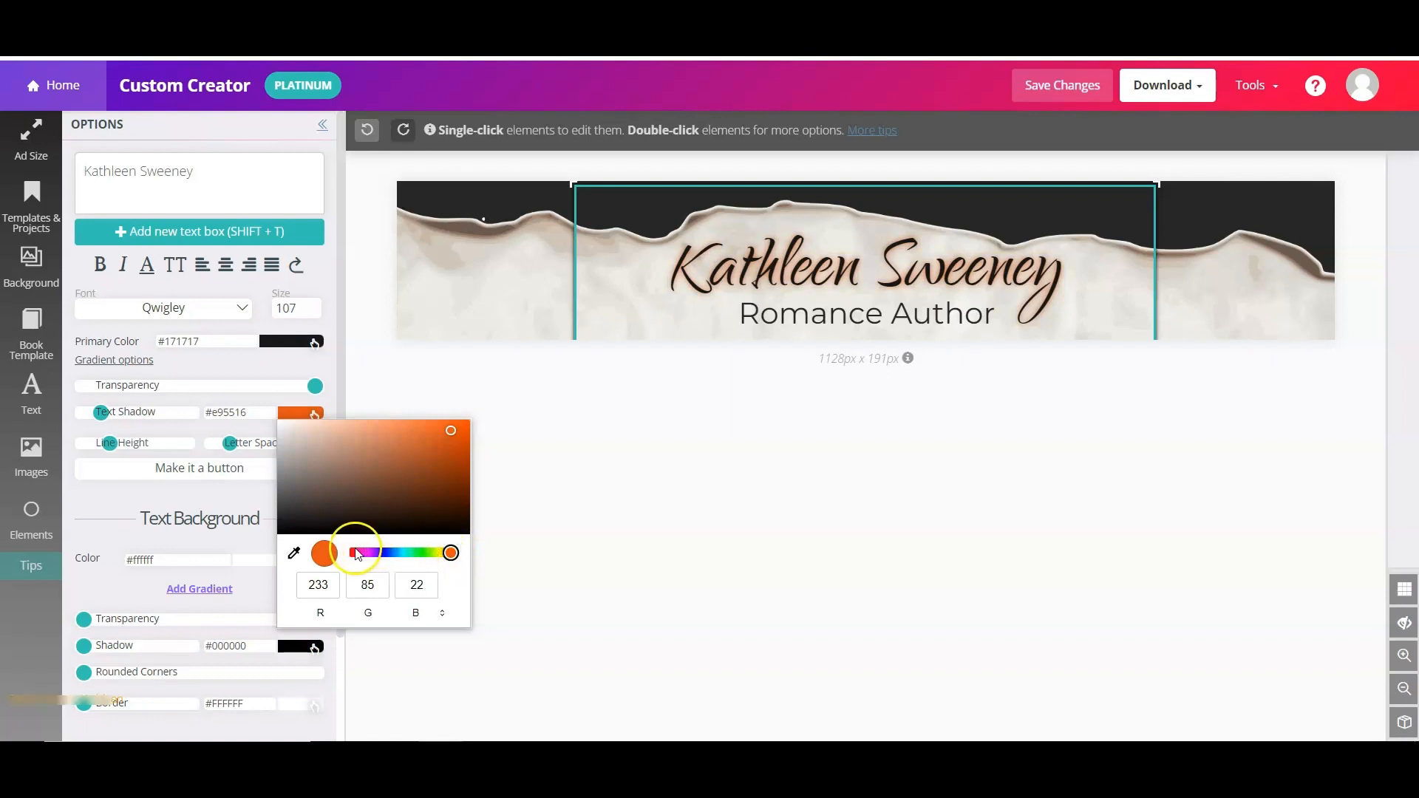
click(454, 553)
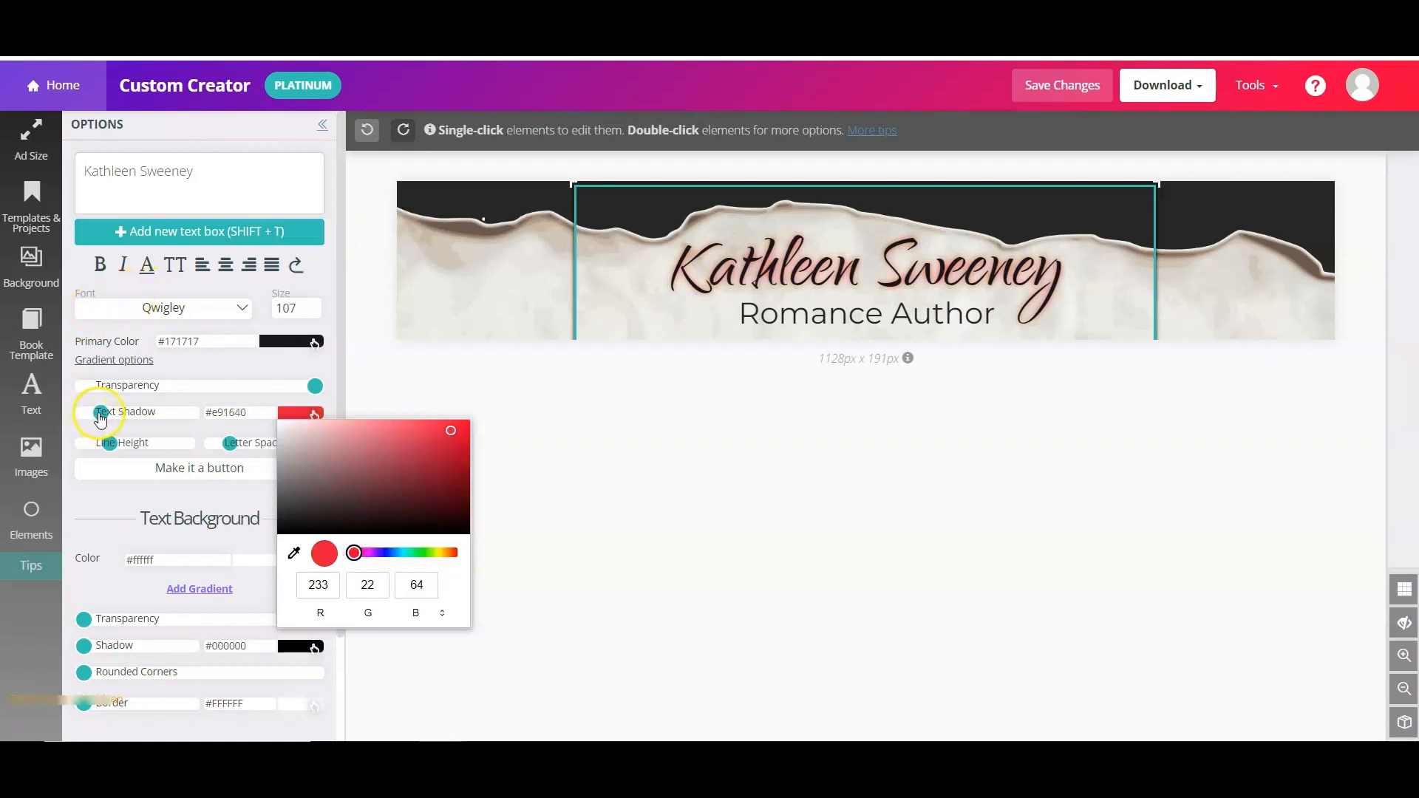
mouse_move(101, 419)
mouse_down()
mouse_move(179, 403)
mouse_move(91, 411)
mouse_up()
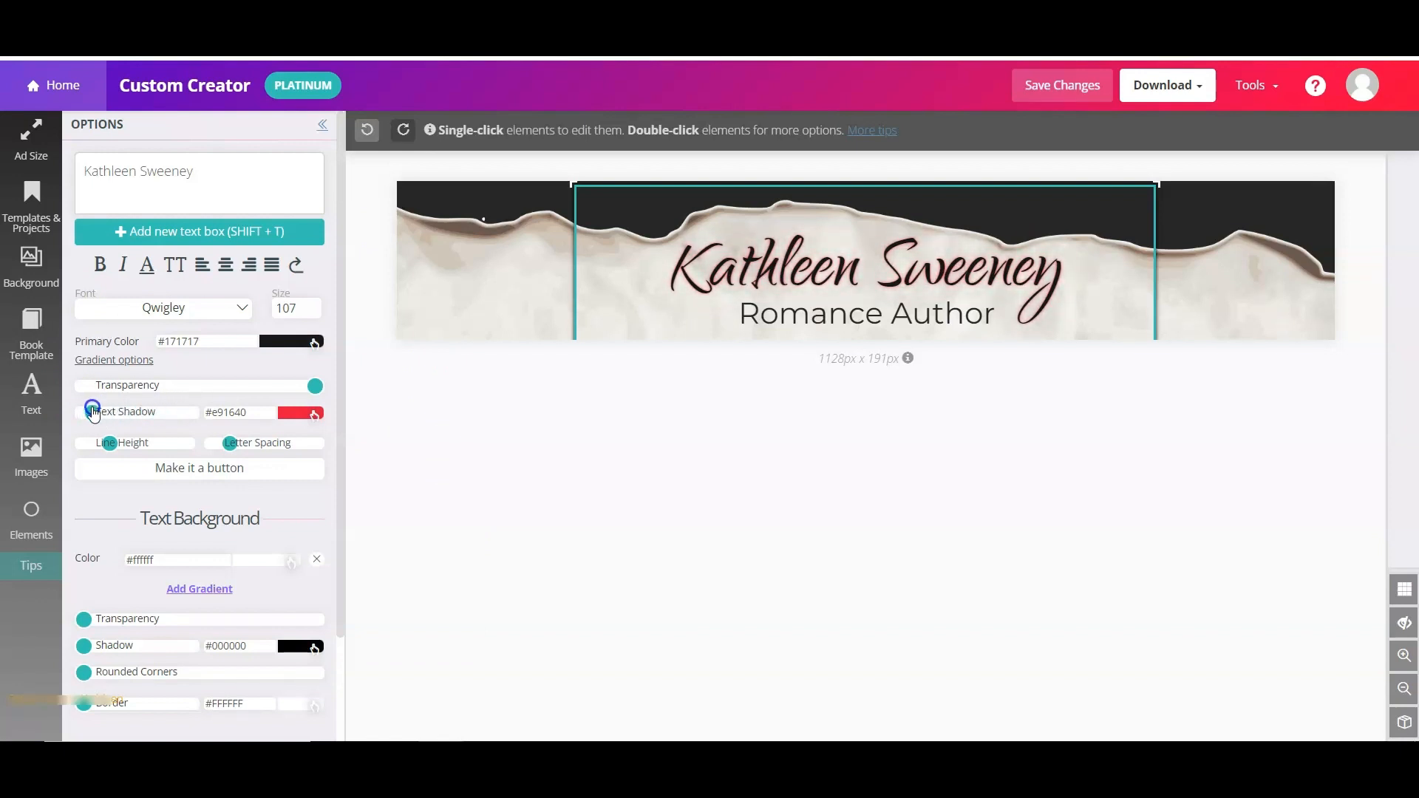
click(856, 309)
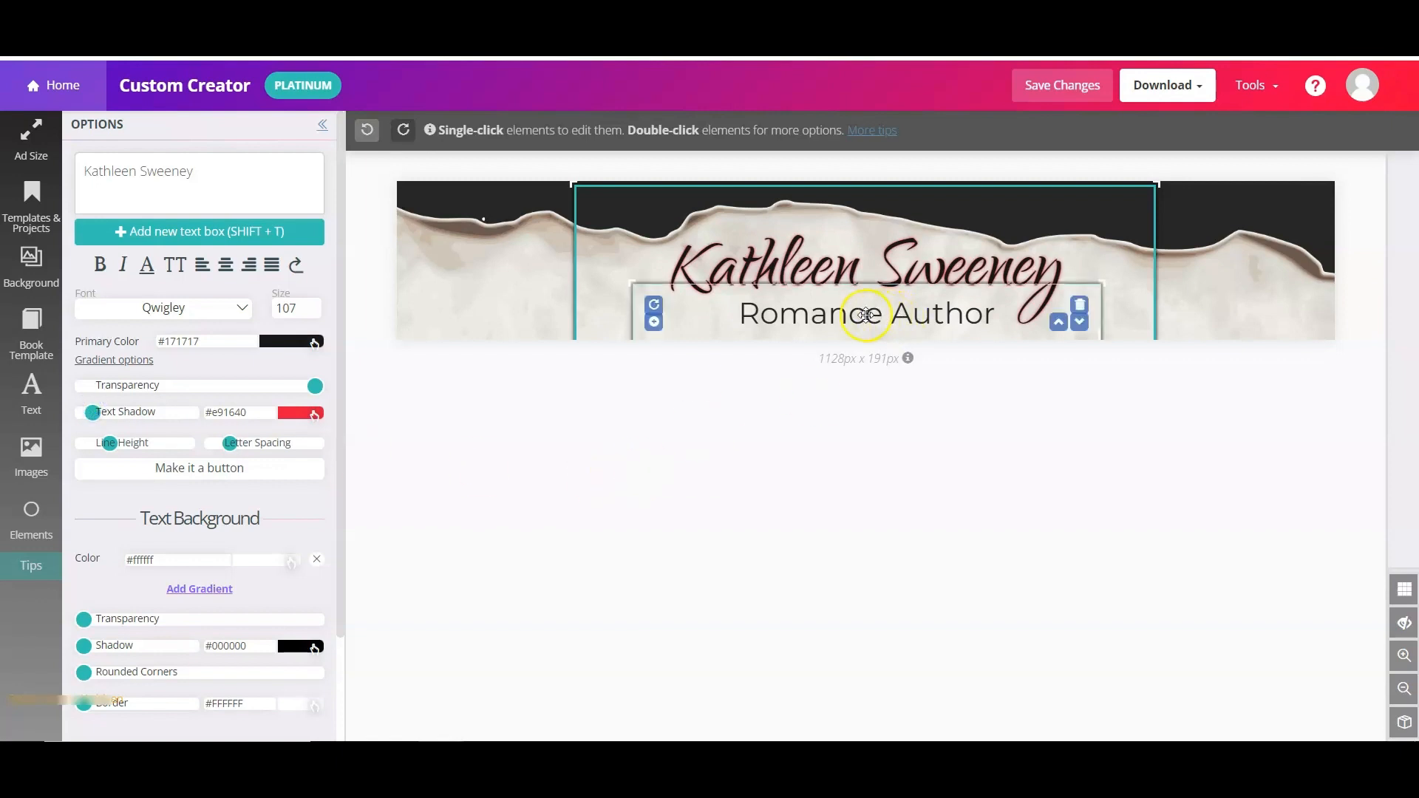
- Give the 'Romance Author' subtitle a red #f90b0b text shadow and adjust its shadow strength
click(297, 412)
click(467, 433)
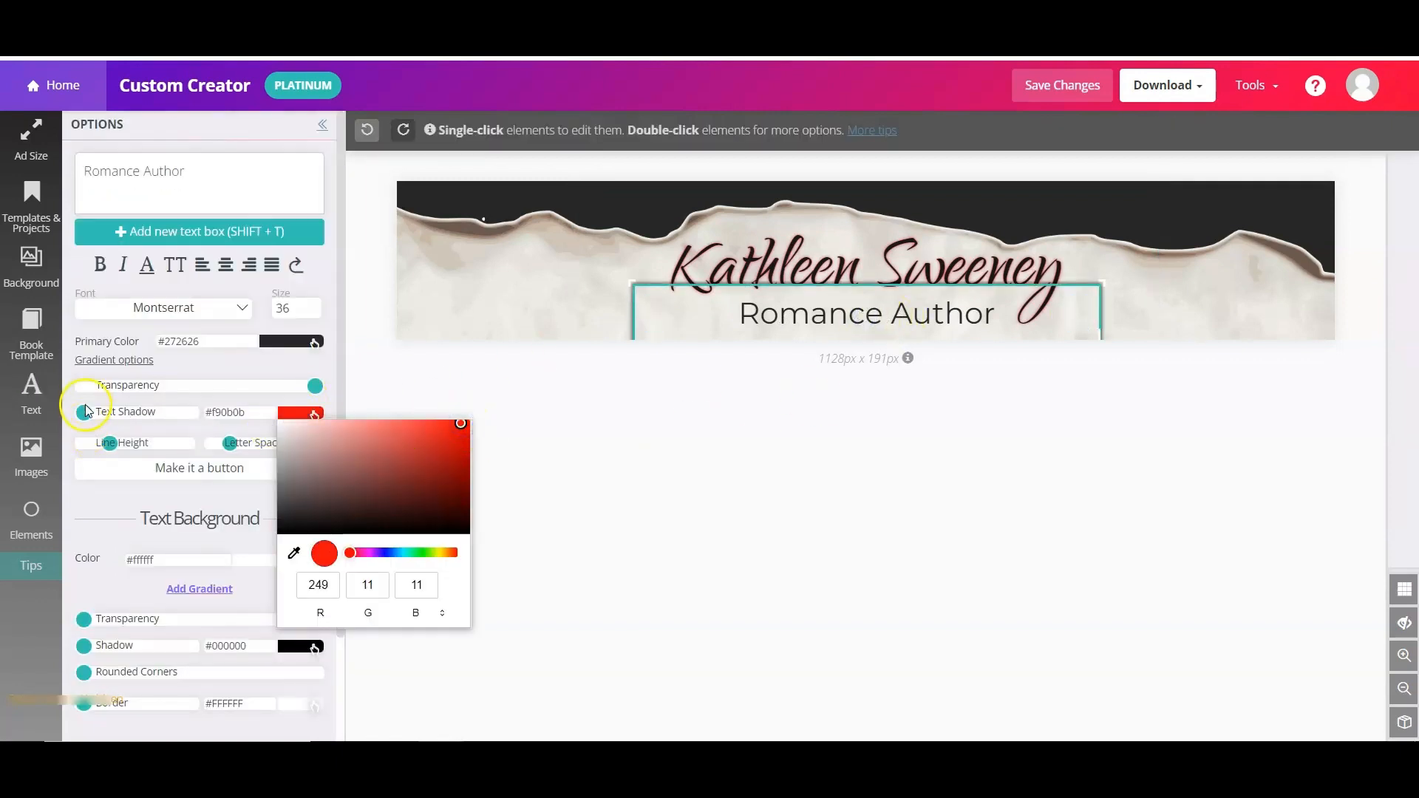
drag(86, 413, 88, 413)
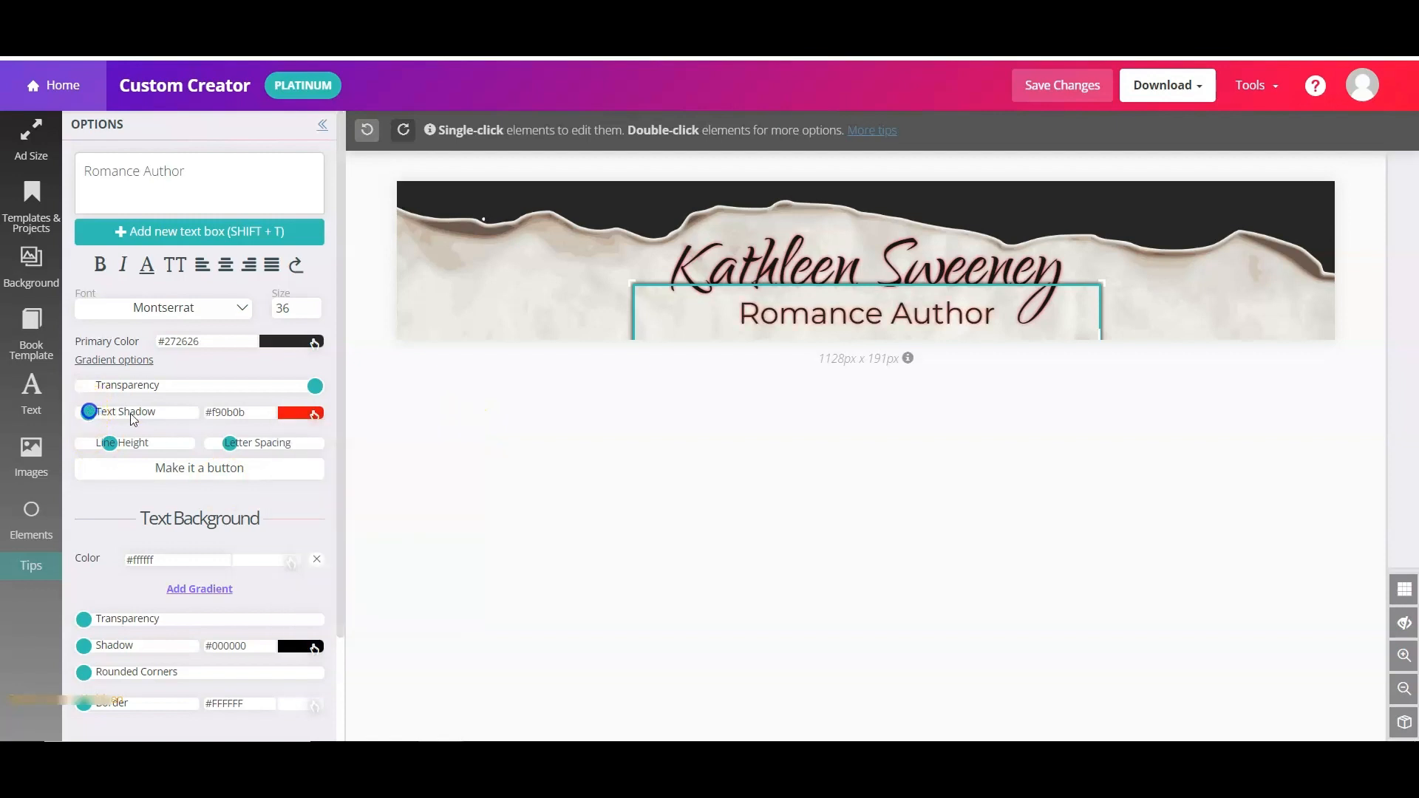
click(1204, 411)
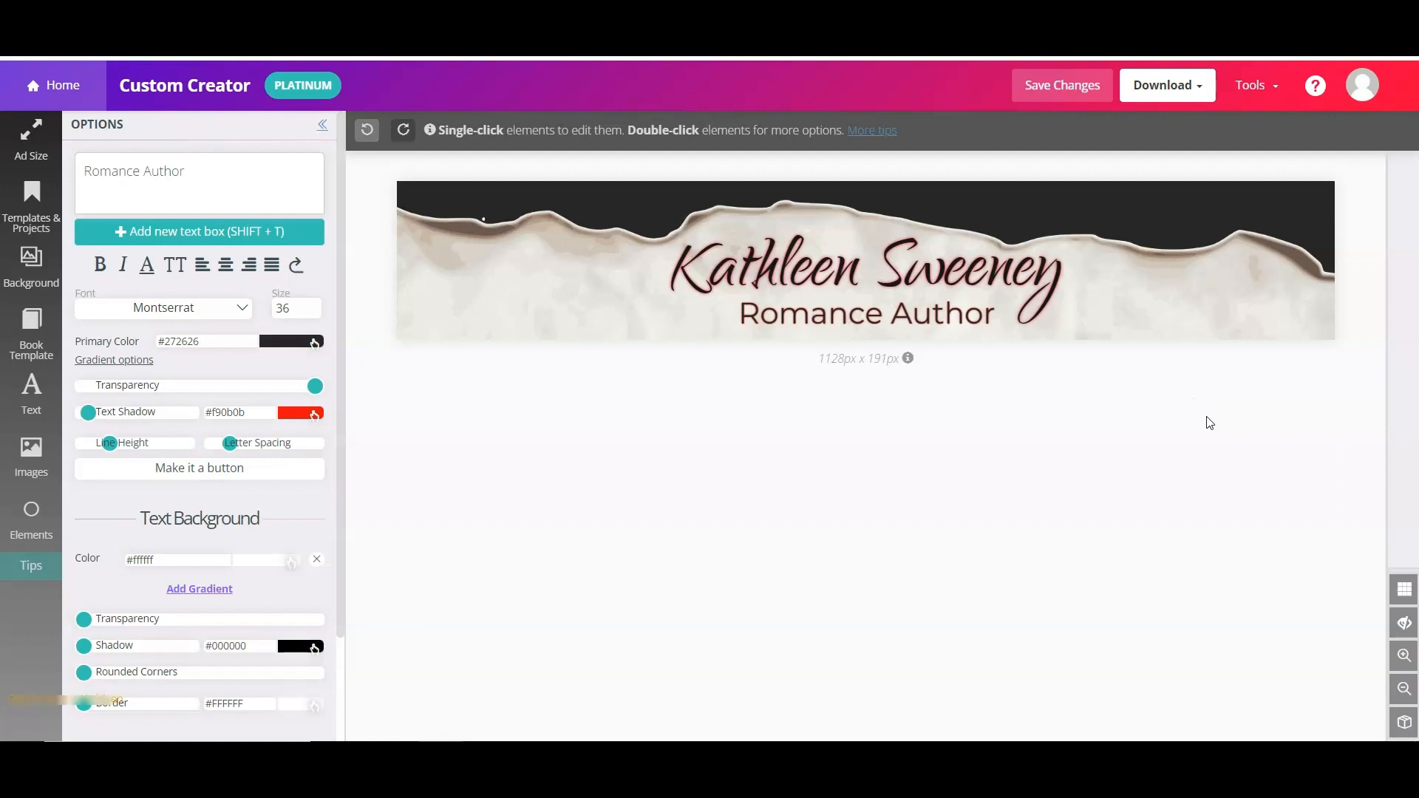
click(1175, 411)
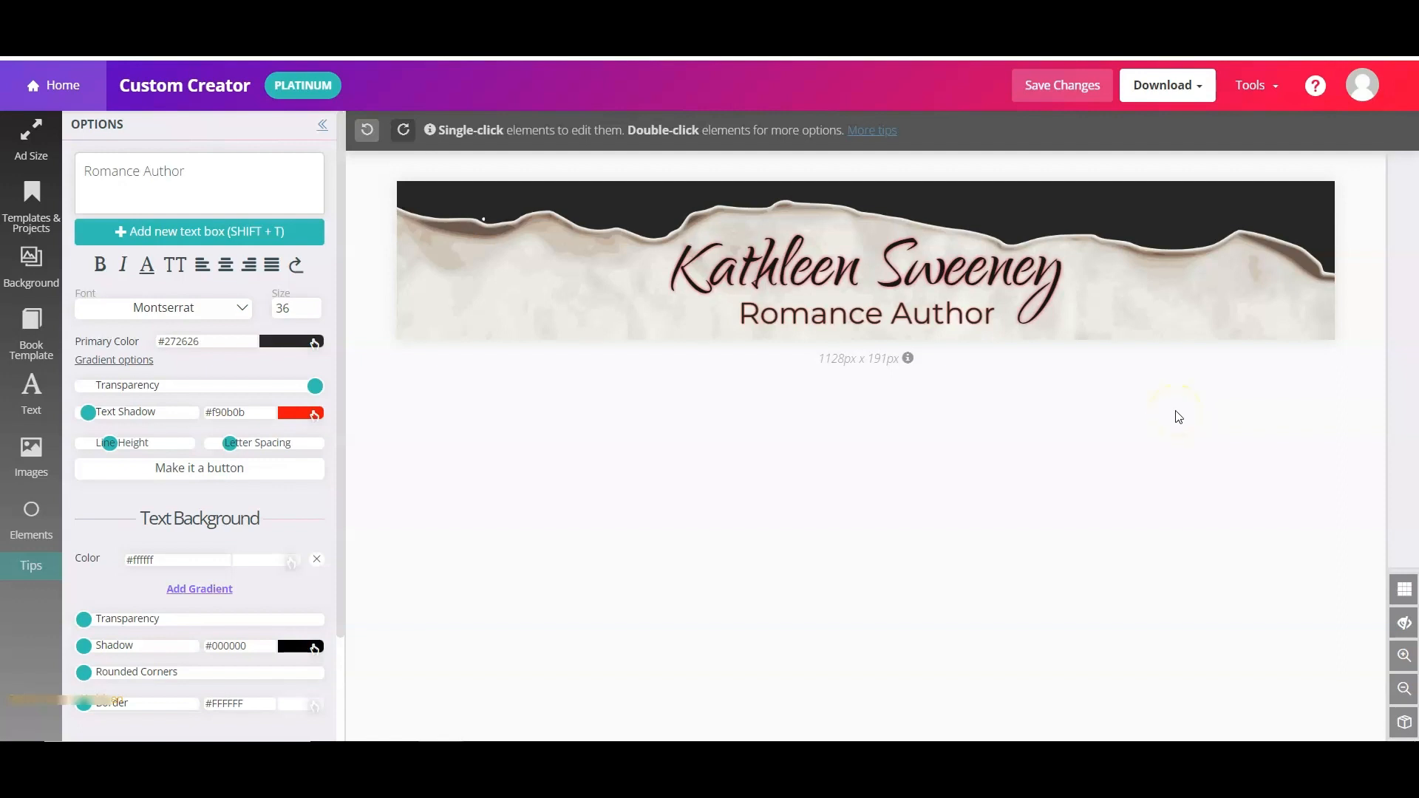